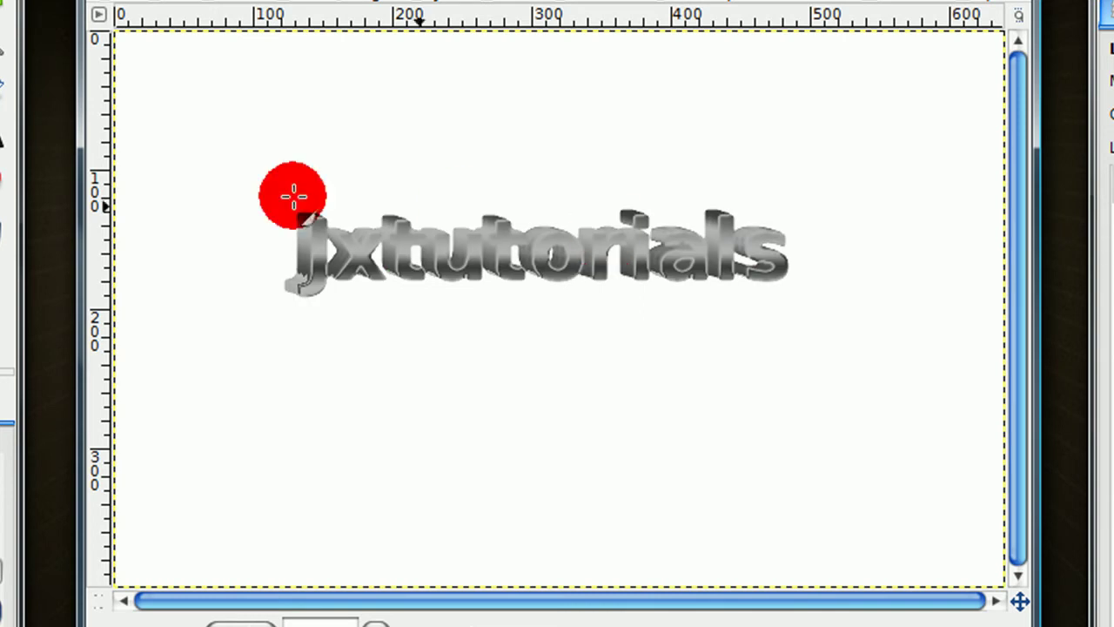
# - Compare the striped metallic effect by undoing and redoing it, then close the image
pyautogui.hotkey('ctrl', 'z')
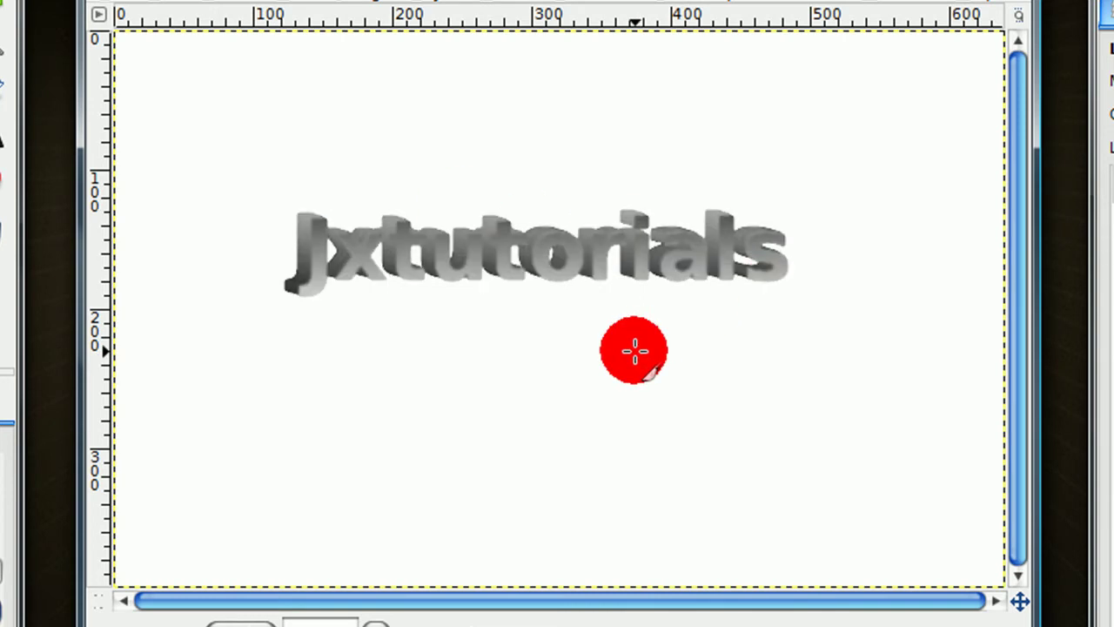
pyautogui.hotkey('ctrl', 'y')
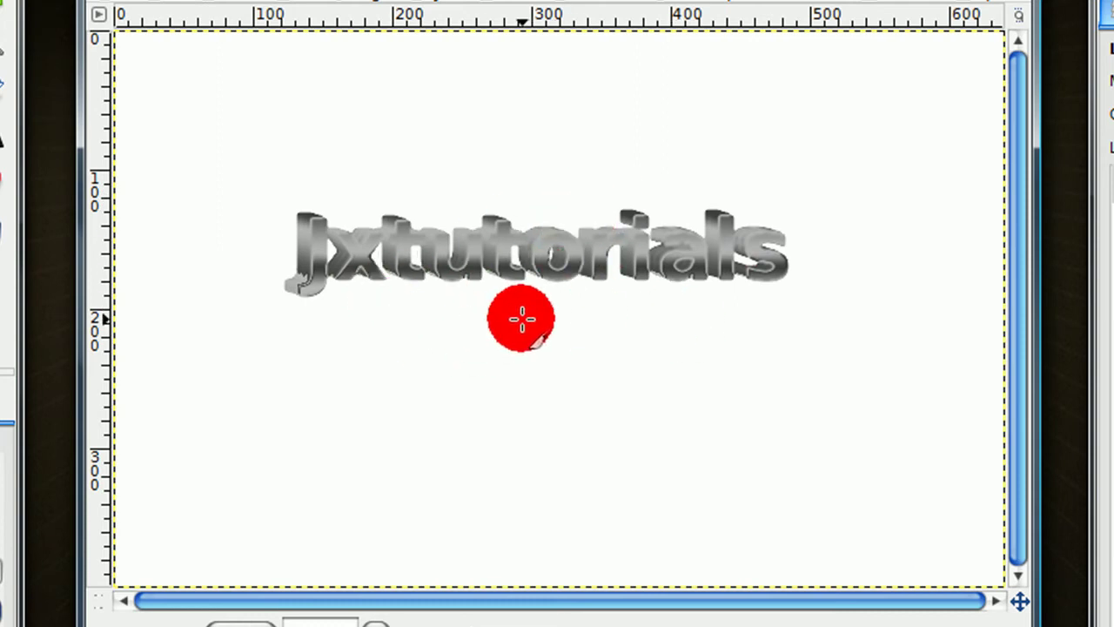
pyautogui.hotkey('ctrl', 'z')
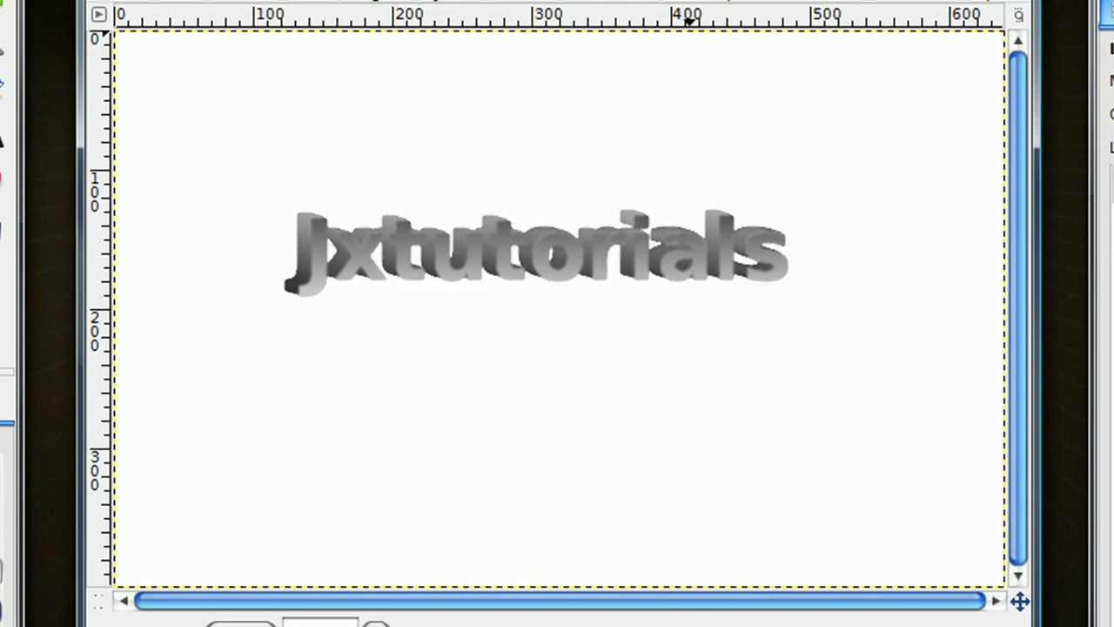
pyautogui.hotkey('ctrl', 'w')
# - Discard the old image, create a new 640×400 image and fill its canvas white
pyautogui.click(585, 440)
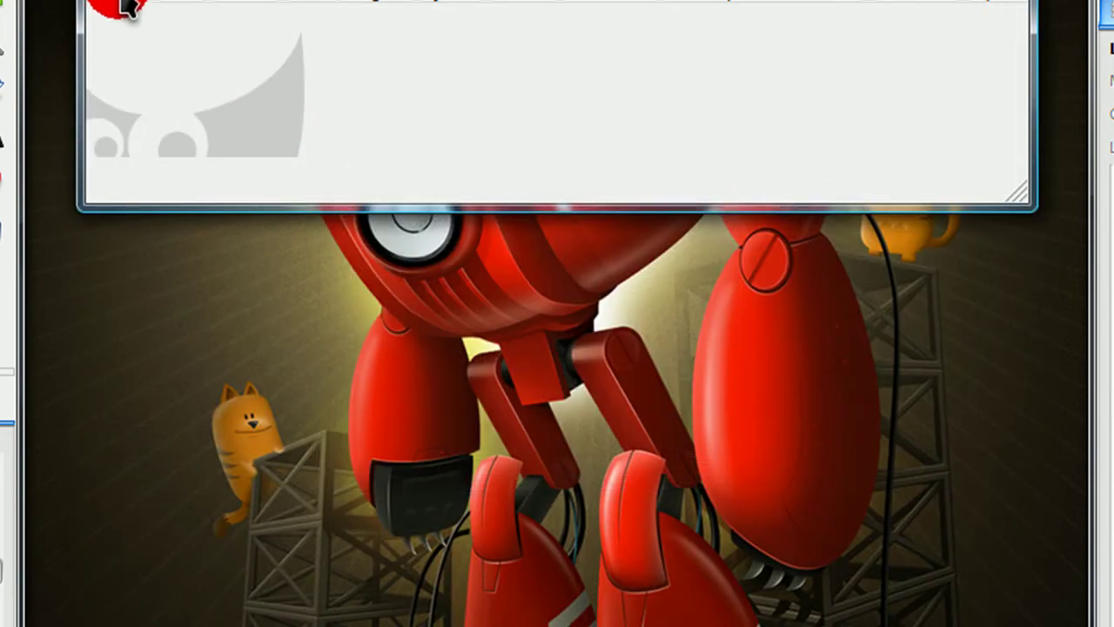
pyautogui.click(113, 7)
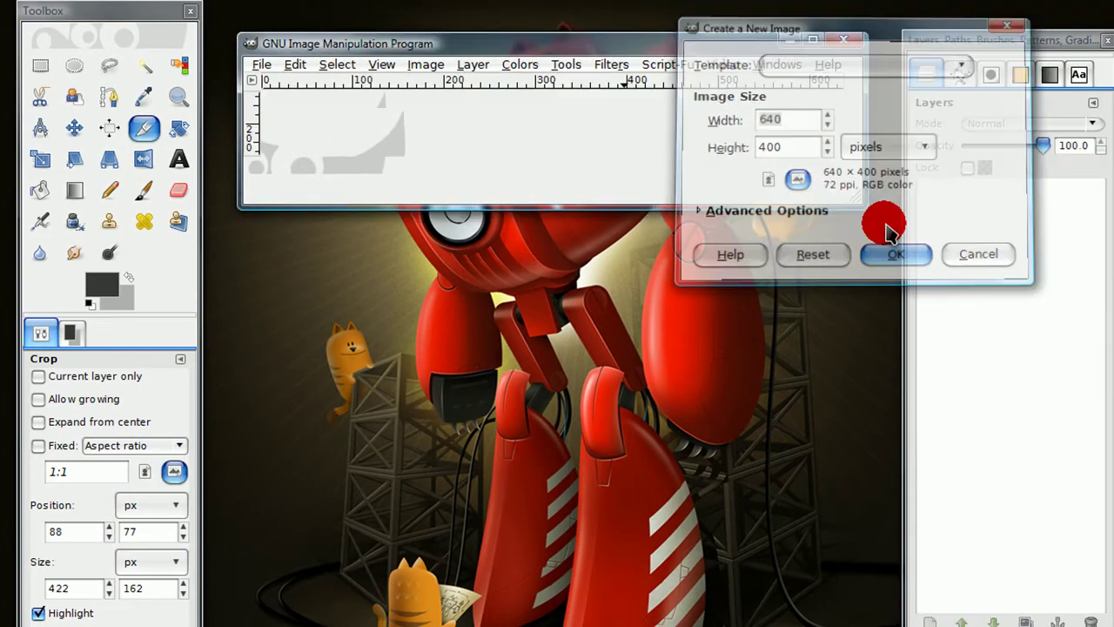
pyautogui.click(901, 248)
pyautogui.click(40, 190)
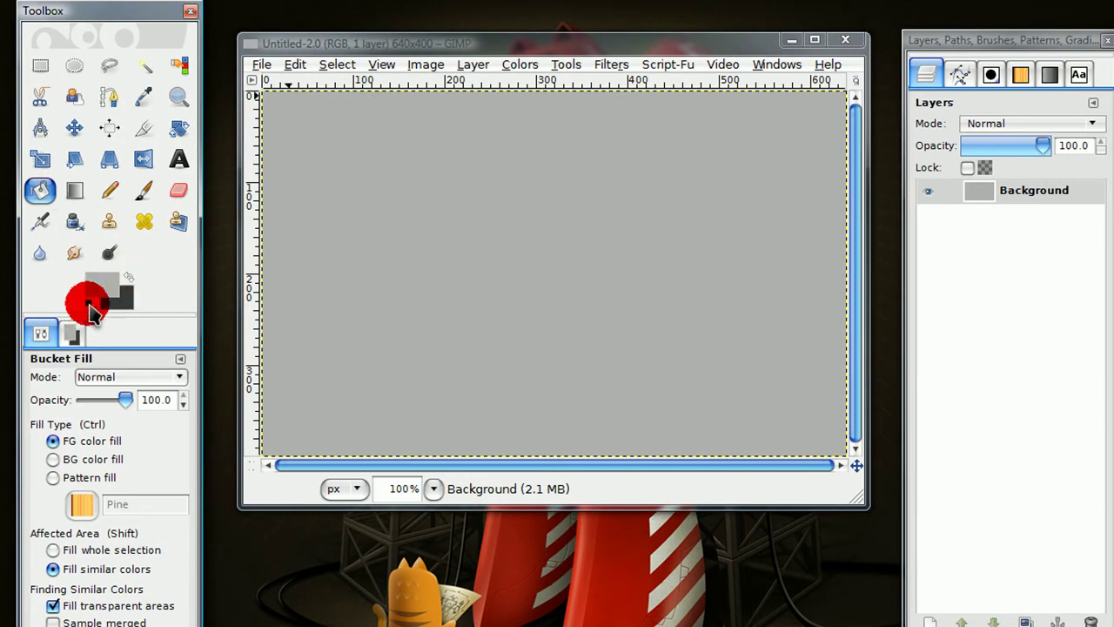
pyautogui.click(89, 302)
pyautogui.click(128, 277)
pyautogui.click(396, 279)
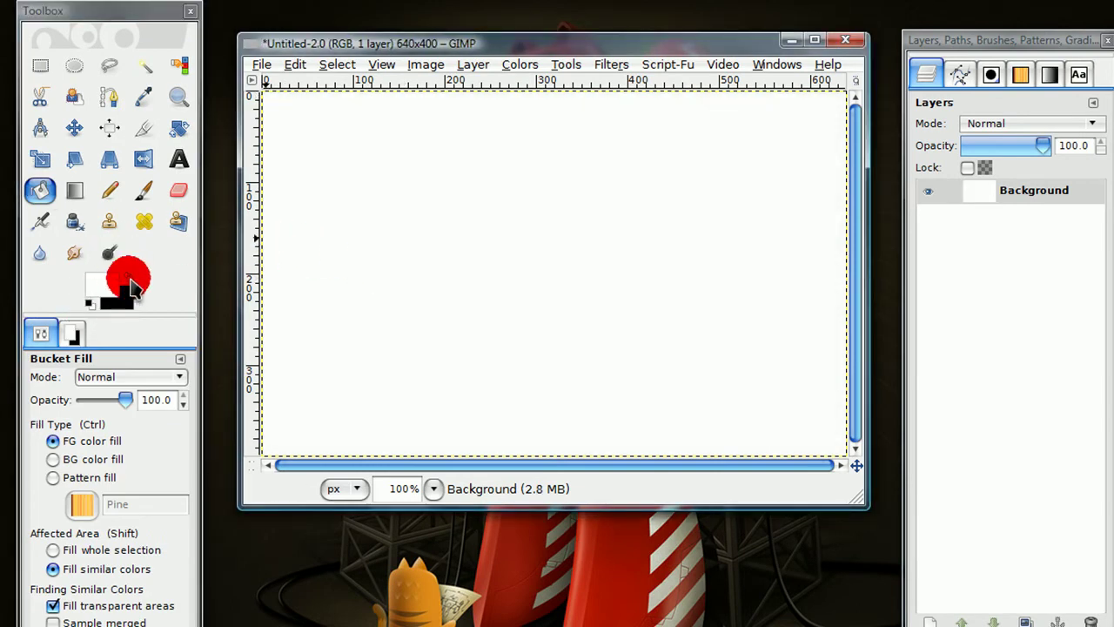
# - Set the foreground colour to light grey bababa and the background to dark grey 494949
pyautogui.click(63, 339)
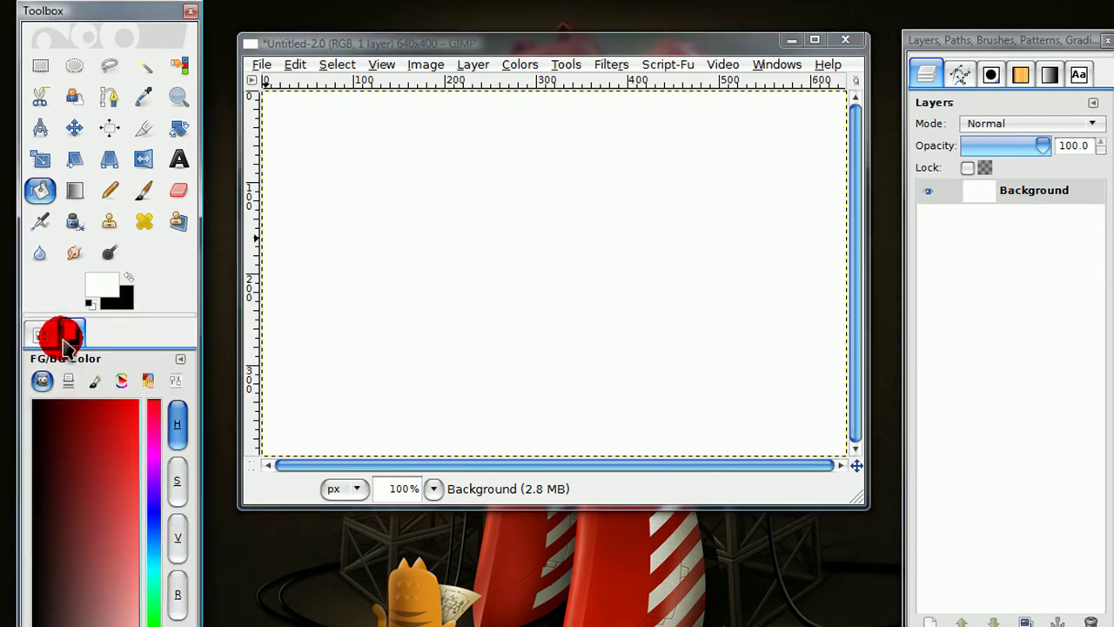
pyautogui.click(40, 331)
pyautogui.click(113, 285)
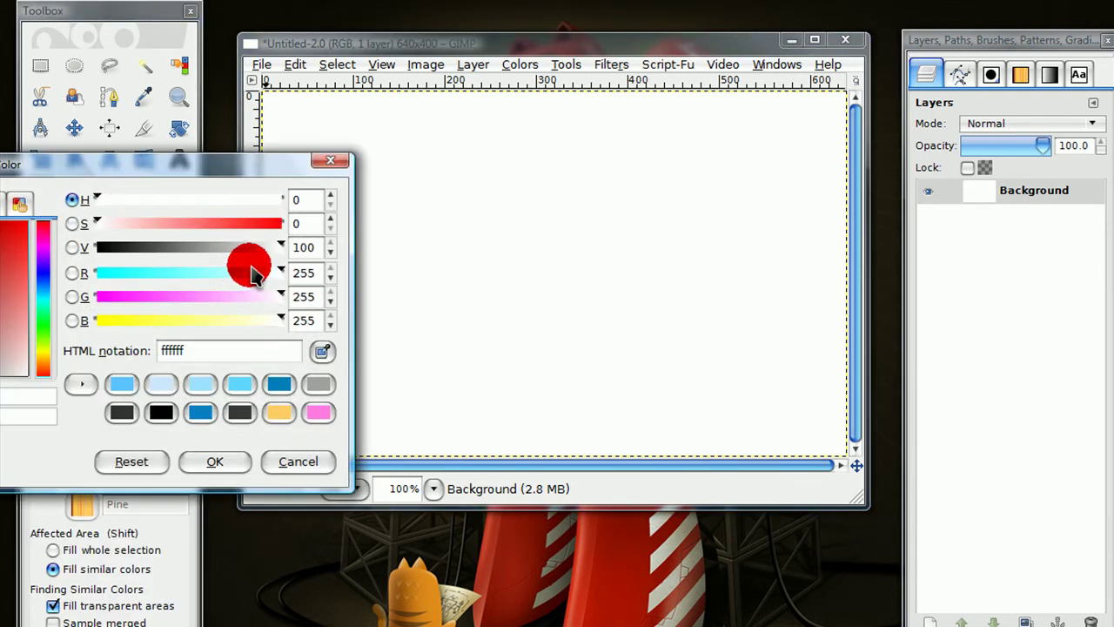
pyautogui.moveTo(219, 174); pyautogui.dragTo(597, 149)
pyautogui.moveTo(385, 358); pyautogui.dragTo(367, 376)
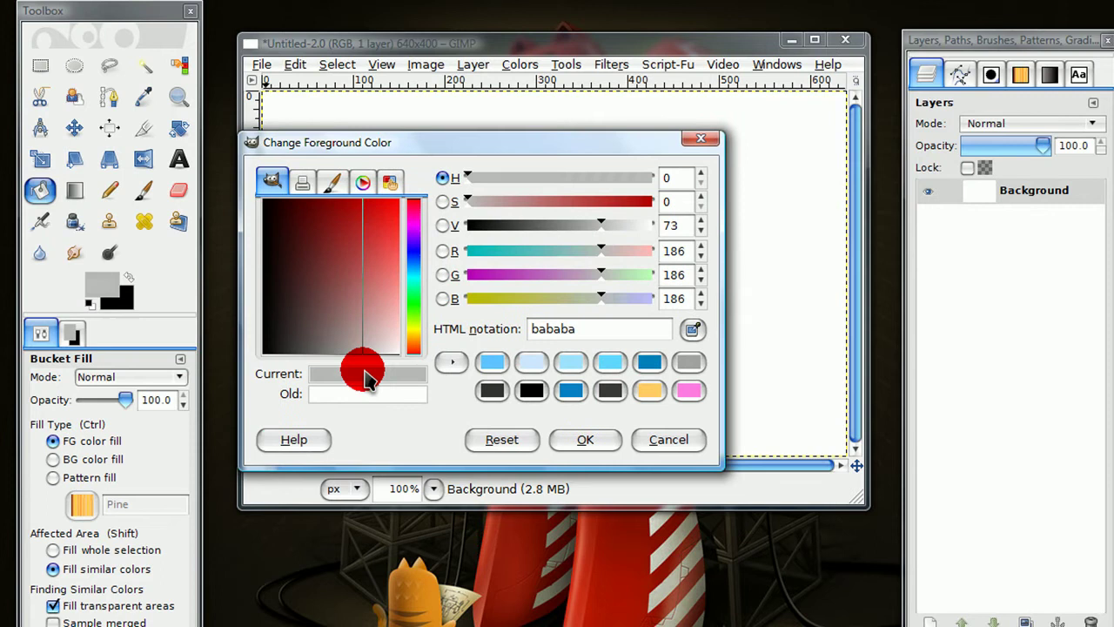
pyautogui.click(585, 440)
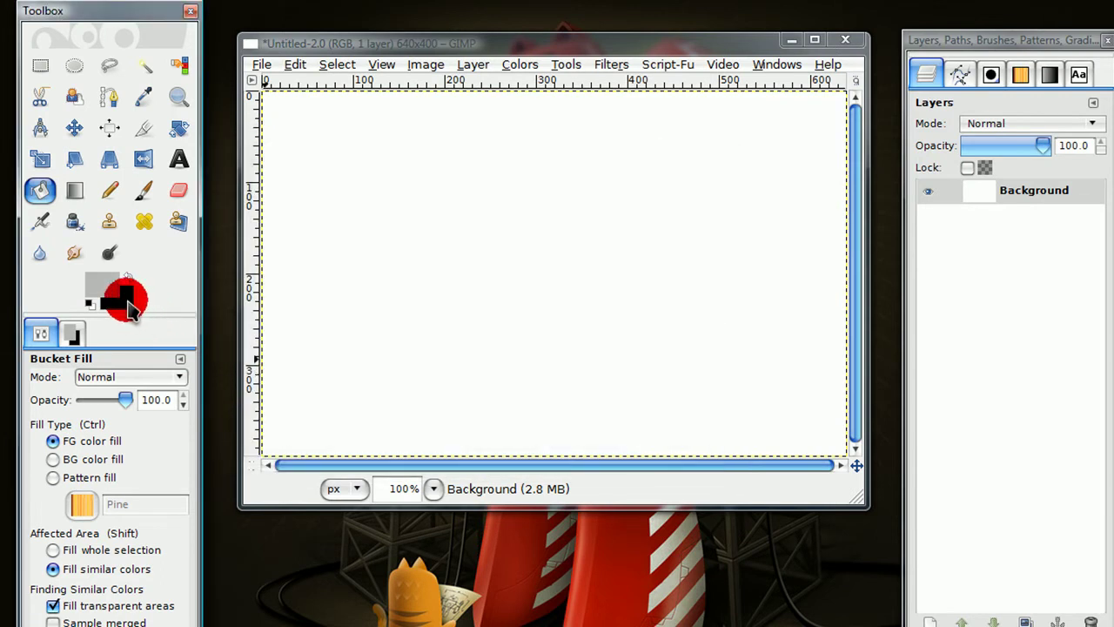
pyautogui.click(121, 299)
pyautogui.moveTo(168, 165); pyautogui.dragTo(517, 154)
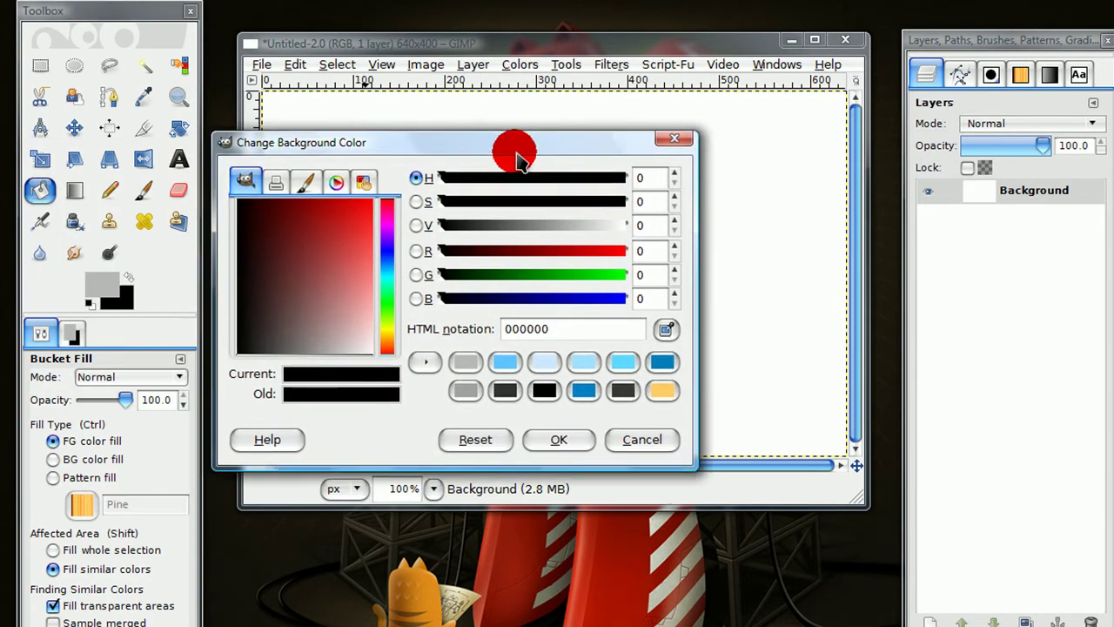
pyautogui.moveTo(314, 319)
pyautogui.mouseDown()
pyautogui.moveTo(266, 374)
pyautogui.moveTo(299, 378)
pyautogui.mouseUp()
pyautogui.click(557, 438)
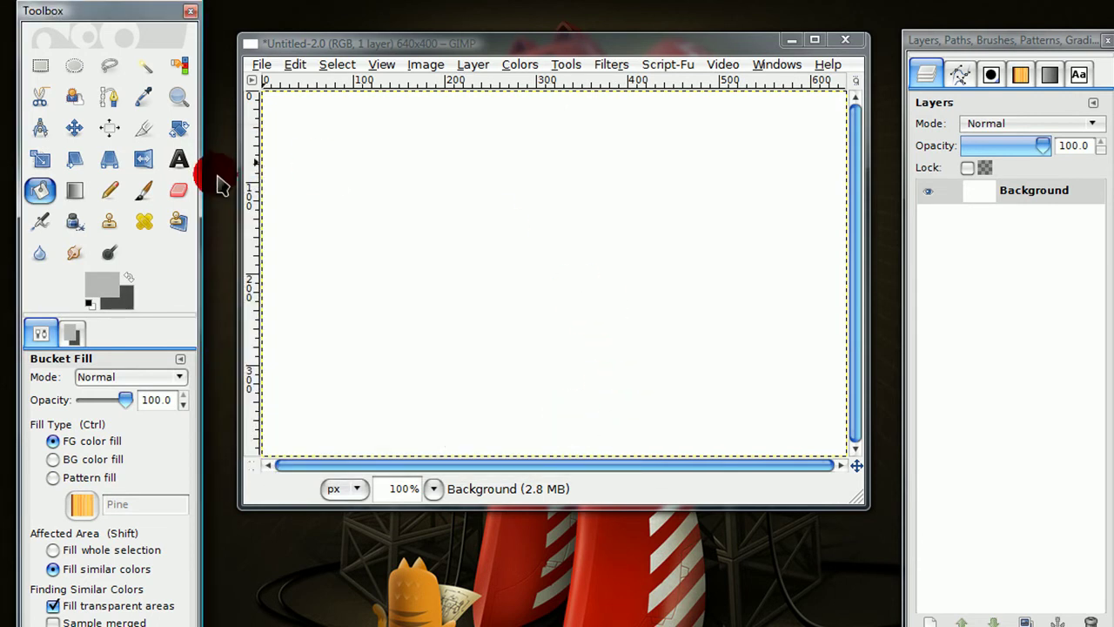
# - Type 'Jxtutorials' in a Sans Bold 60 px text box and centre it on the canvas
pyautogui.click(179, 159)
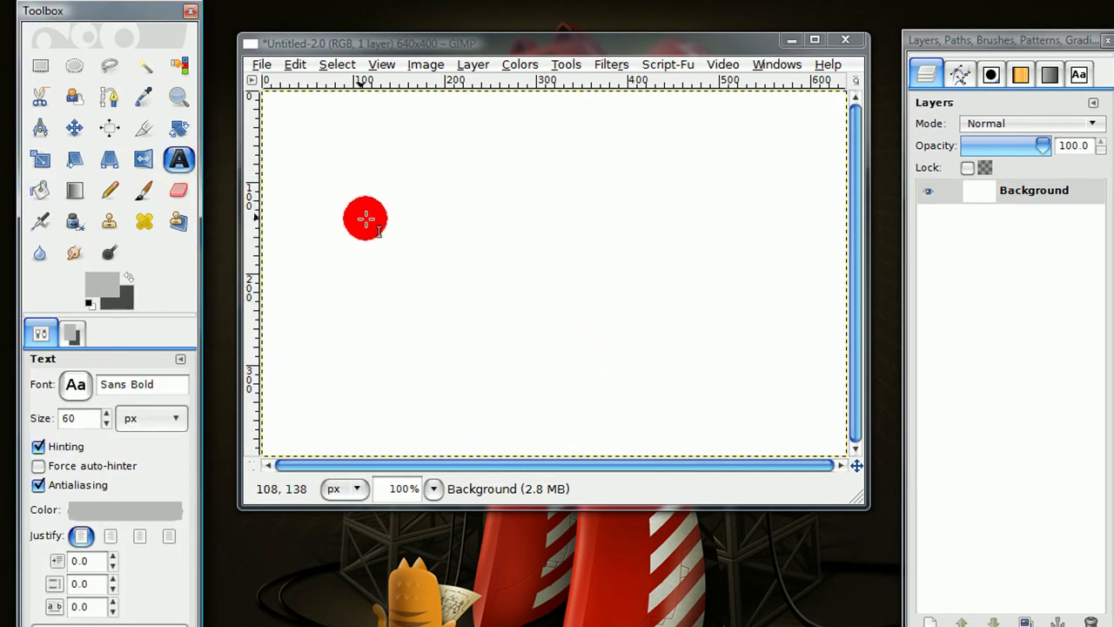
pyautogui.moveTo(349, 209); pyautogui.dragTo(756, 336)
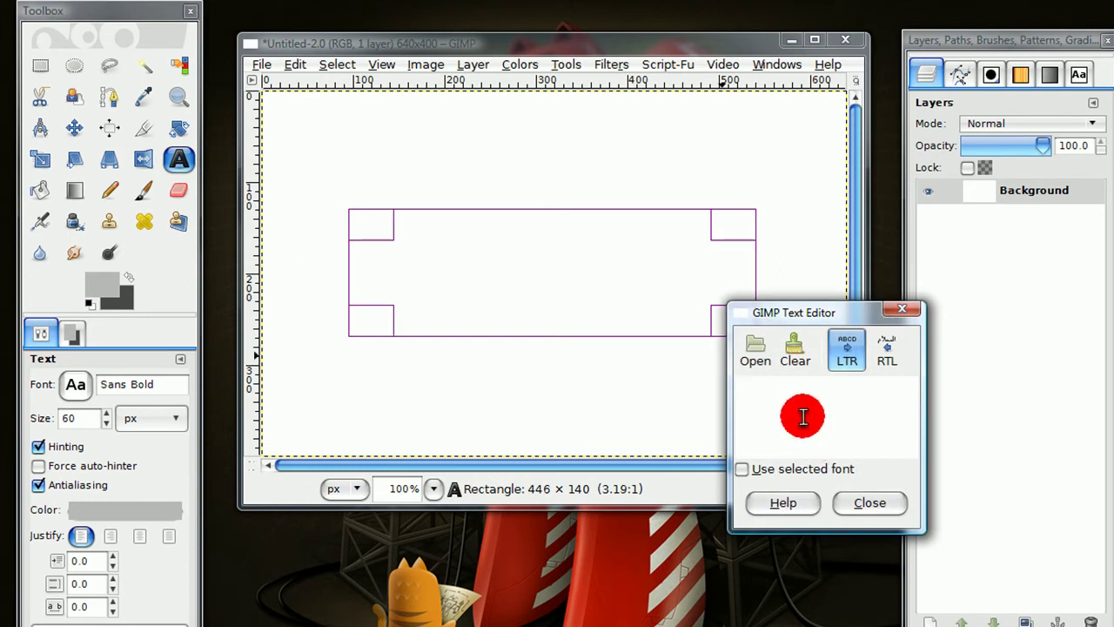
pyautogui.write('J')
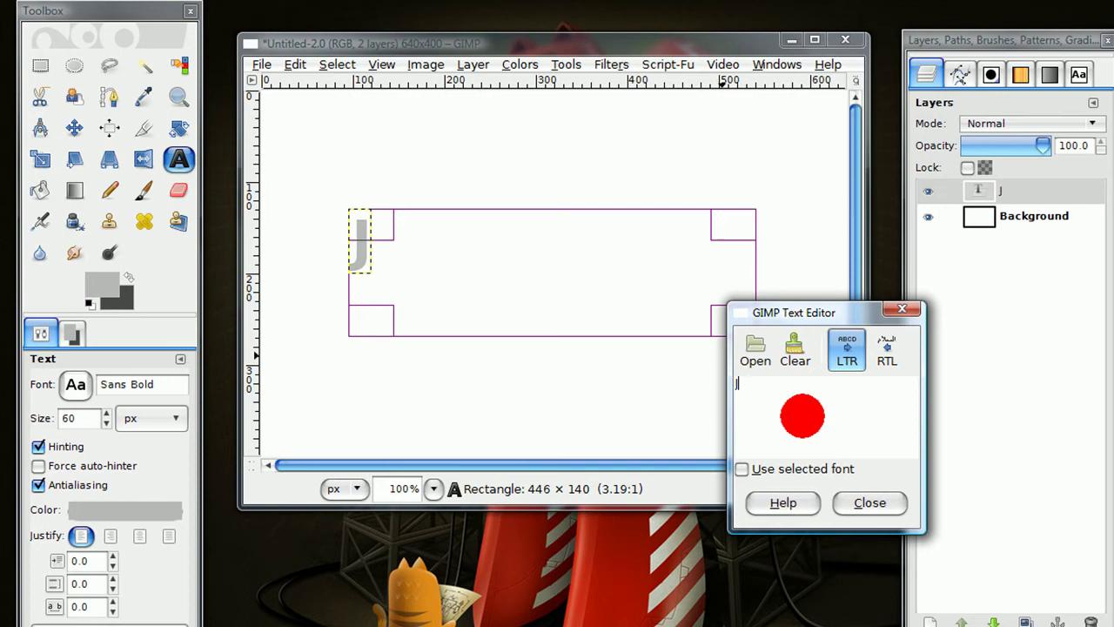
pyautogui.write('xtutorials')
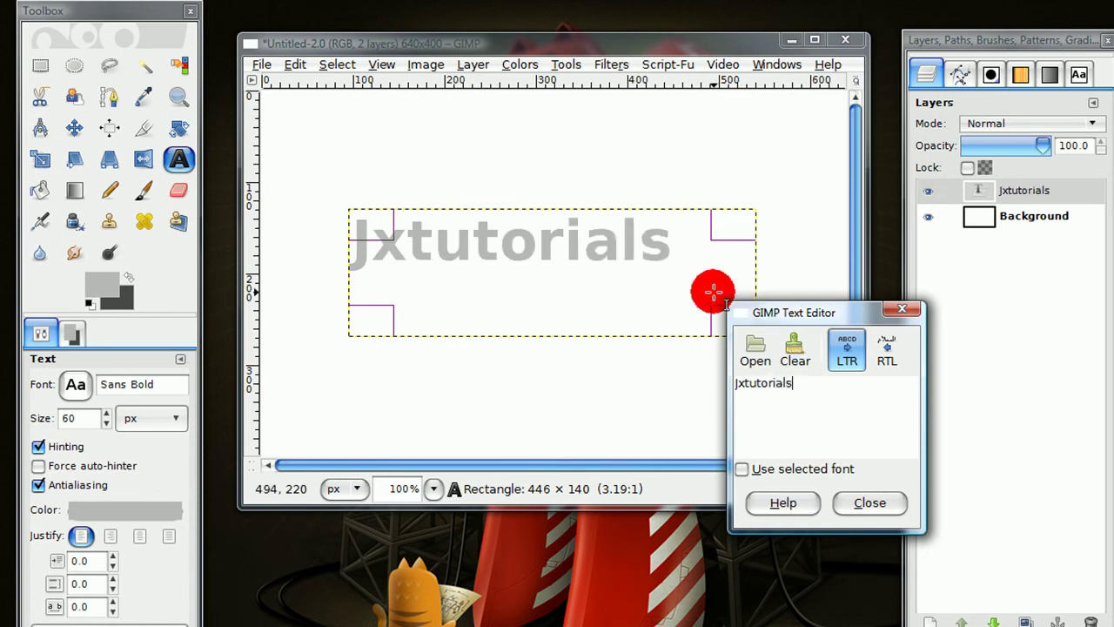
pyautogui.moveTo(713, 316)
pyautogui.mouseDown()
pyautogui.moveTo(680, 264)
pyautogui.moveTo(663, 270)
pyautogui.mouseUp()
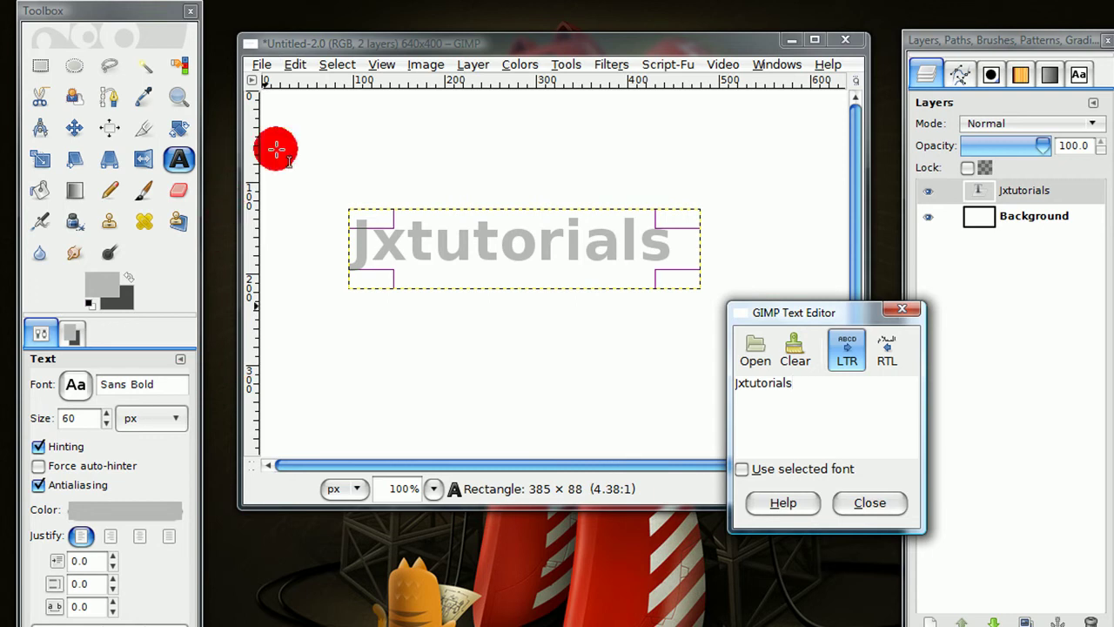
pyautogui.moveTo(464, 261); pyautogui.dragTo(523, 261)
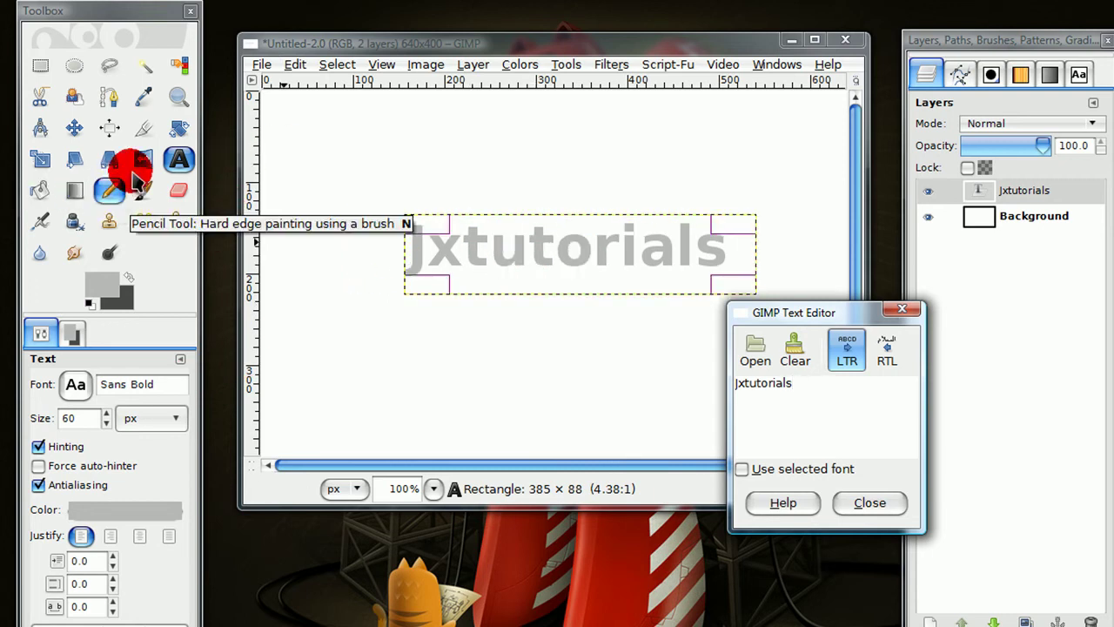
# - Fill the letters, selected via Alpha to Selection, with a vertical grey gradient, then deselect
pyautogui.click(74, 190)
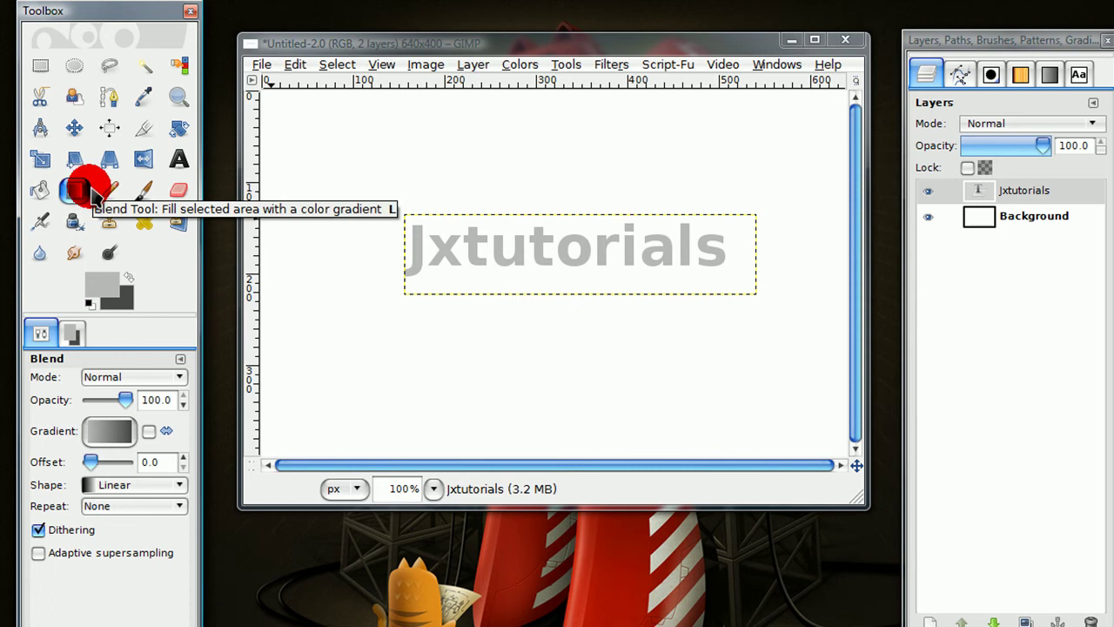
pyautogui.rightClick(1023, 198)
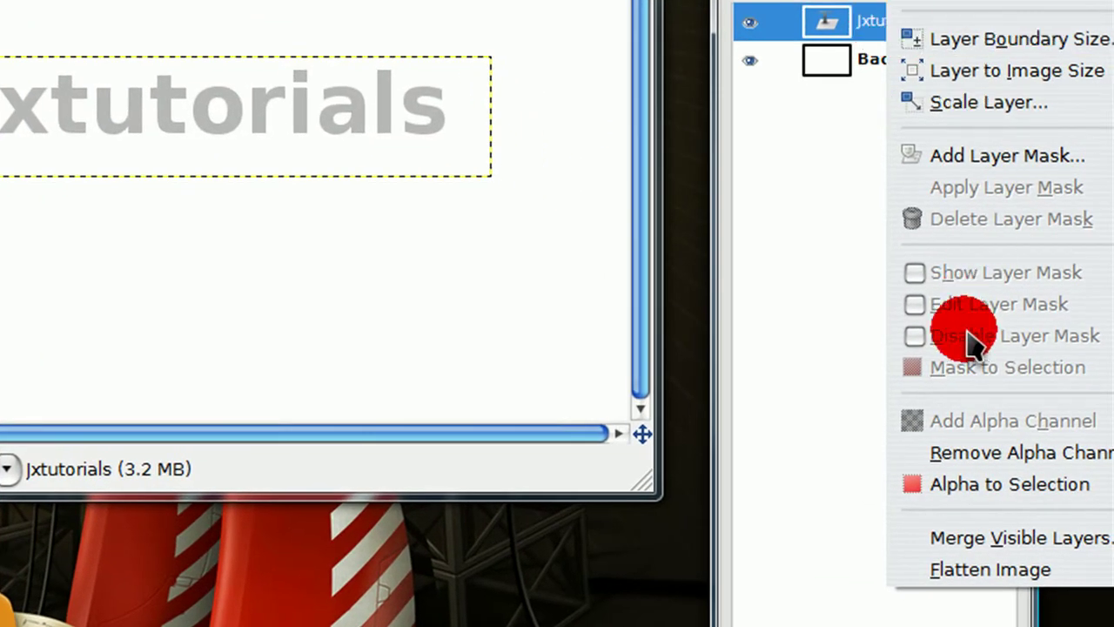
pyautogui.click(967, 484)
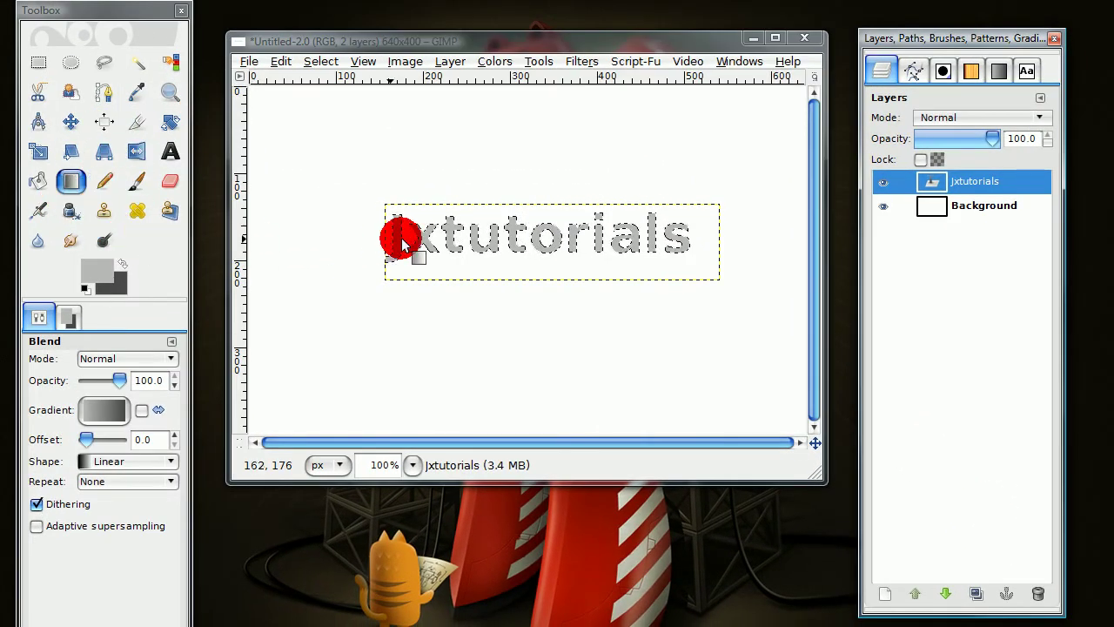
pyautogui.moveTo(396, 220); pyautogui.dragTo(396, 221)
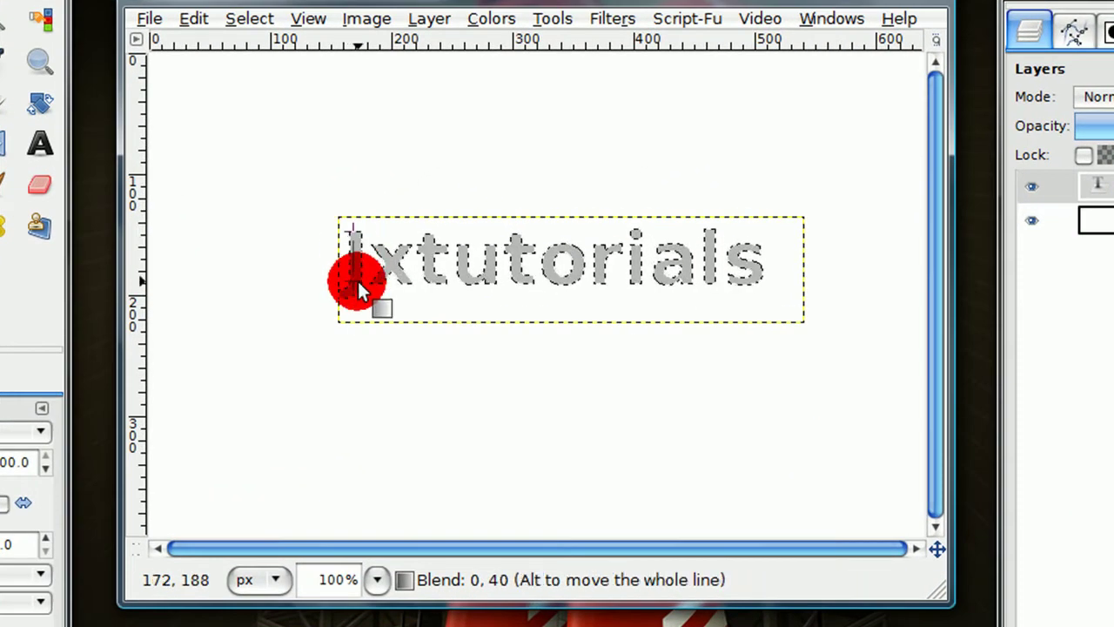
pyautogui.moveTo(353, 235); pyautogui.dragTo(357, 296)
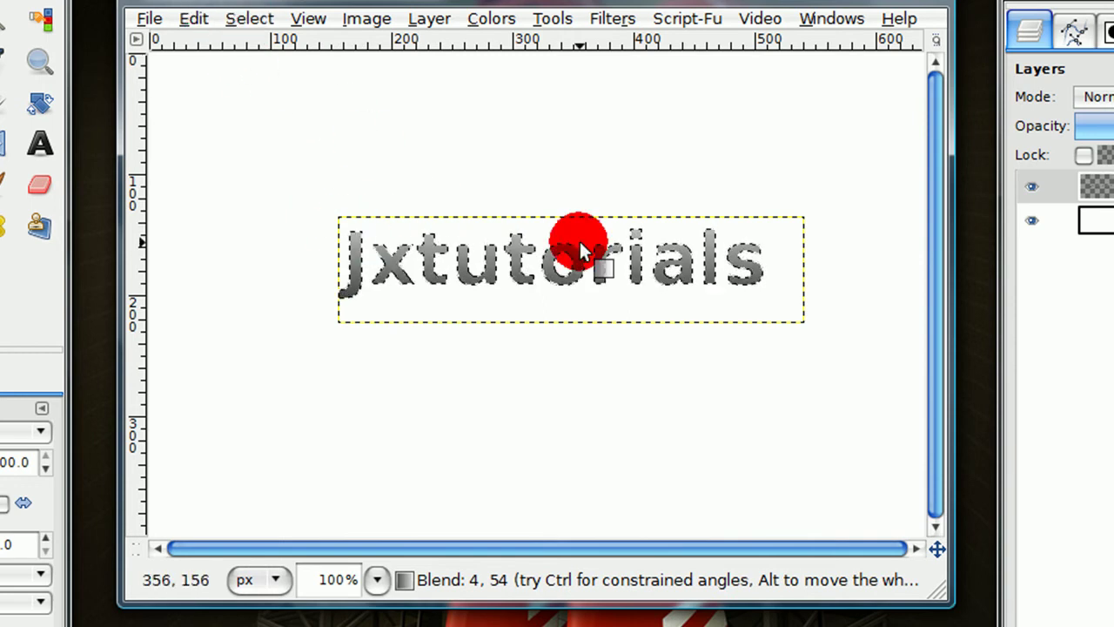
pyautogui.click(261, 19)
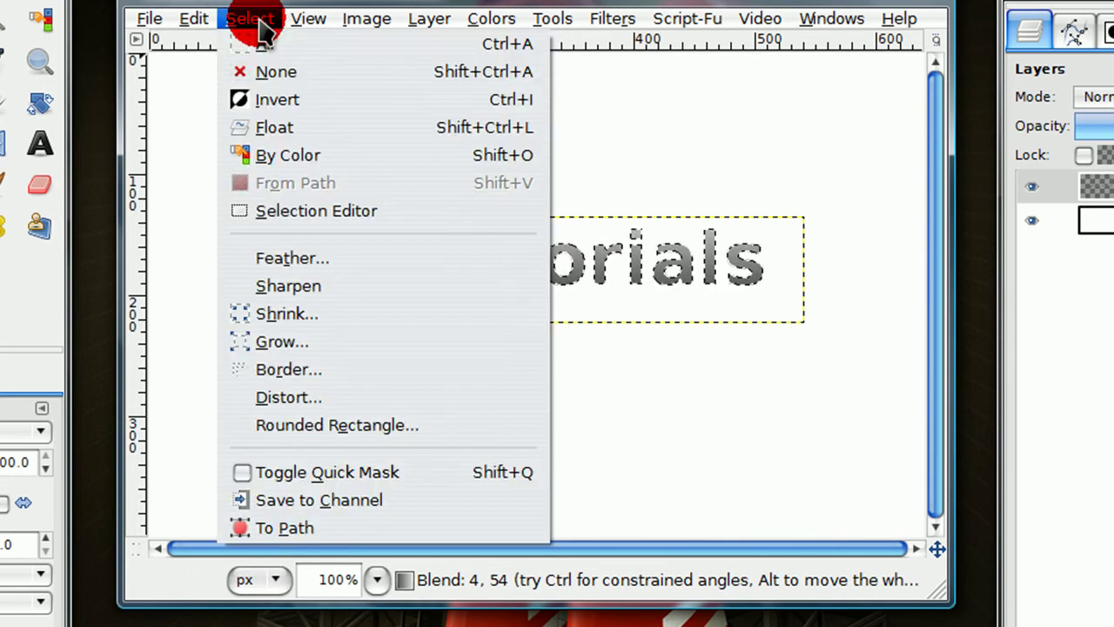
pyautogui.click(281, 74)
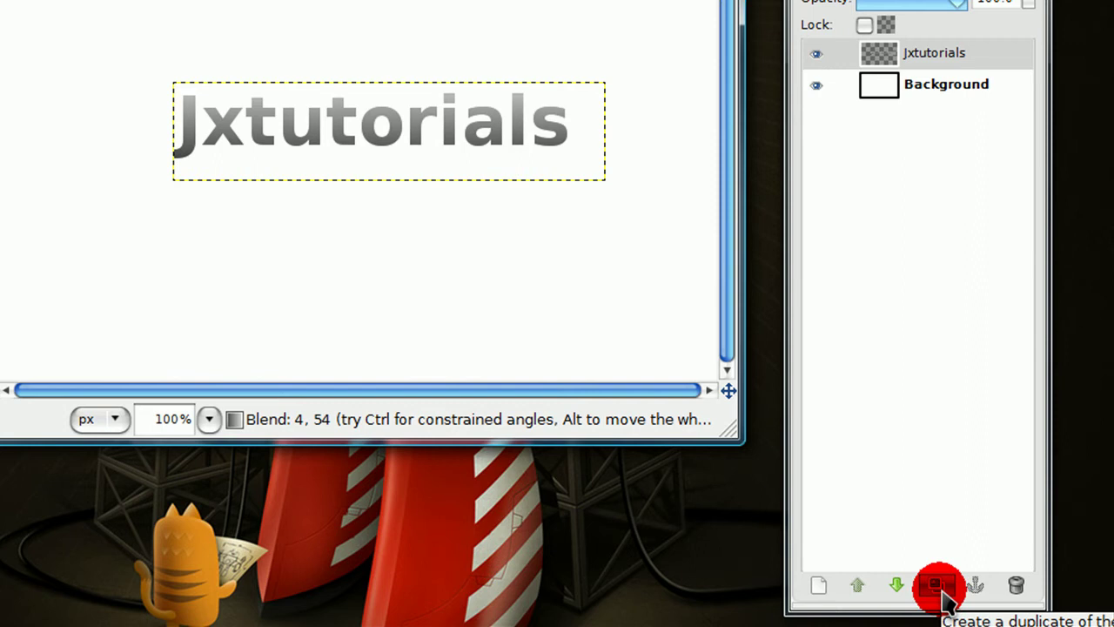
# - Duplicate the text layer three times, hide copies #3 and #2, and select copy #1
pyautogui.click(942, 592)
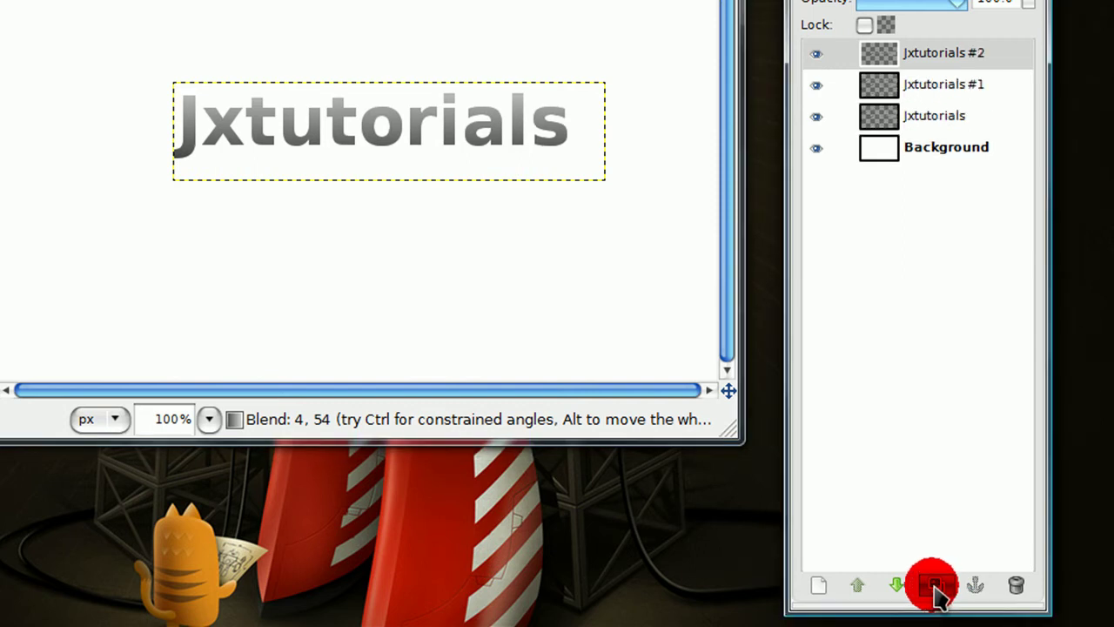
pyautogui.click(942, 592)
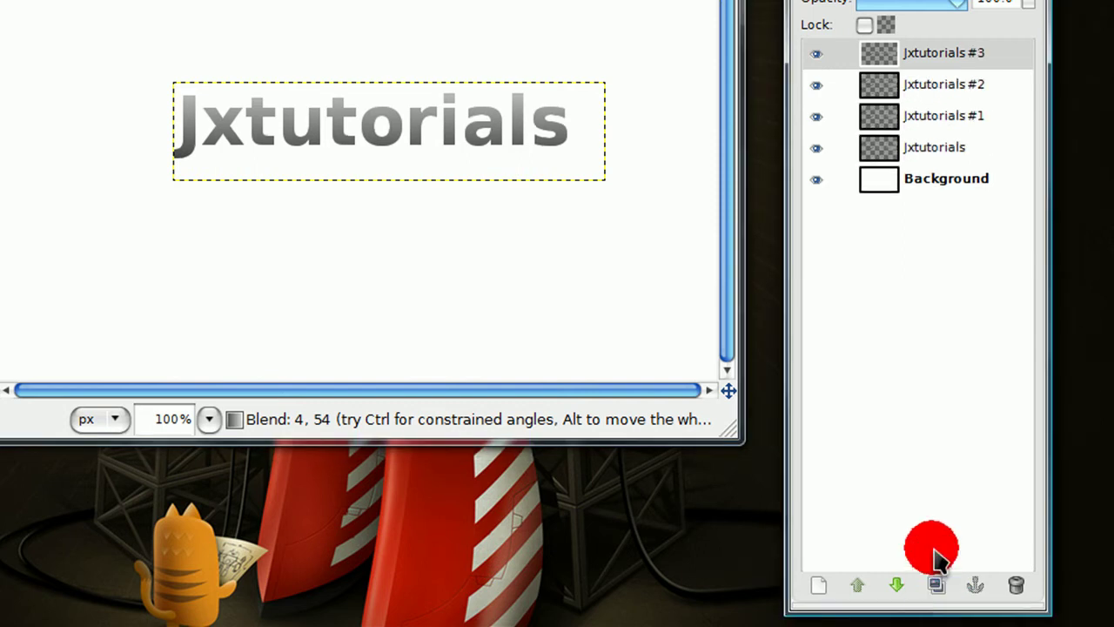
pyautogui.click(907, 55)
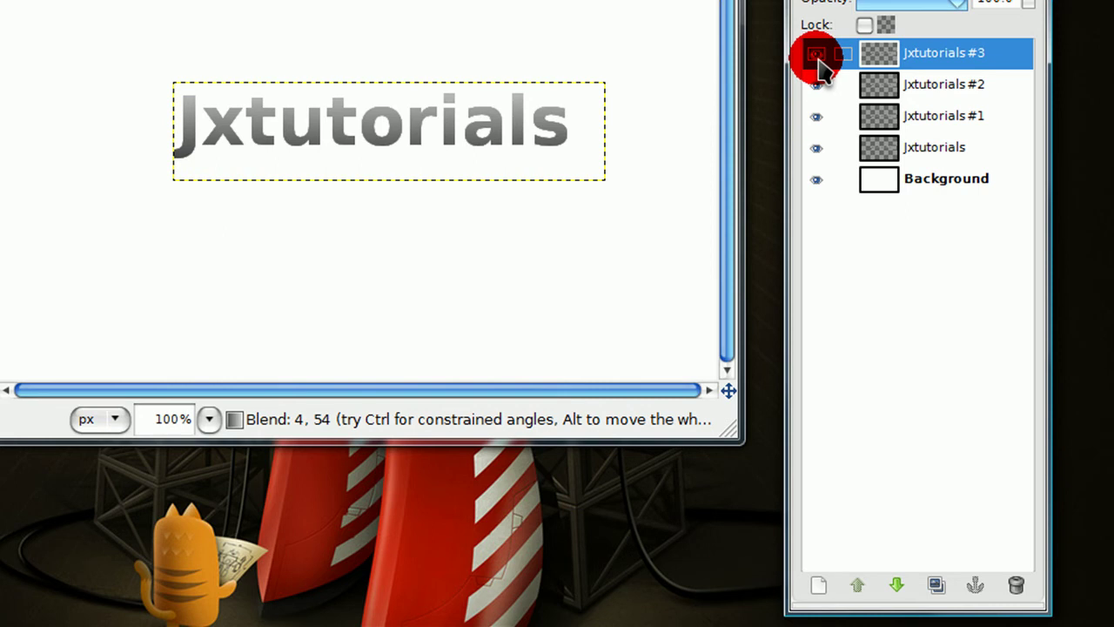
pyautogui.moveTo(823, 69); pyautogui.dragTo(834, 63)
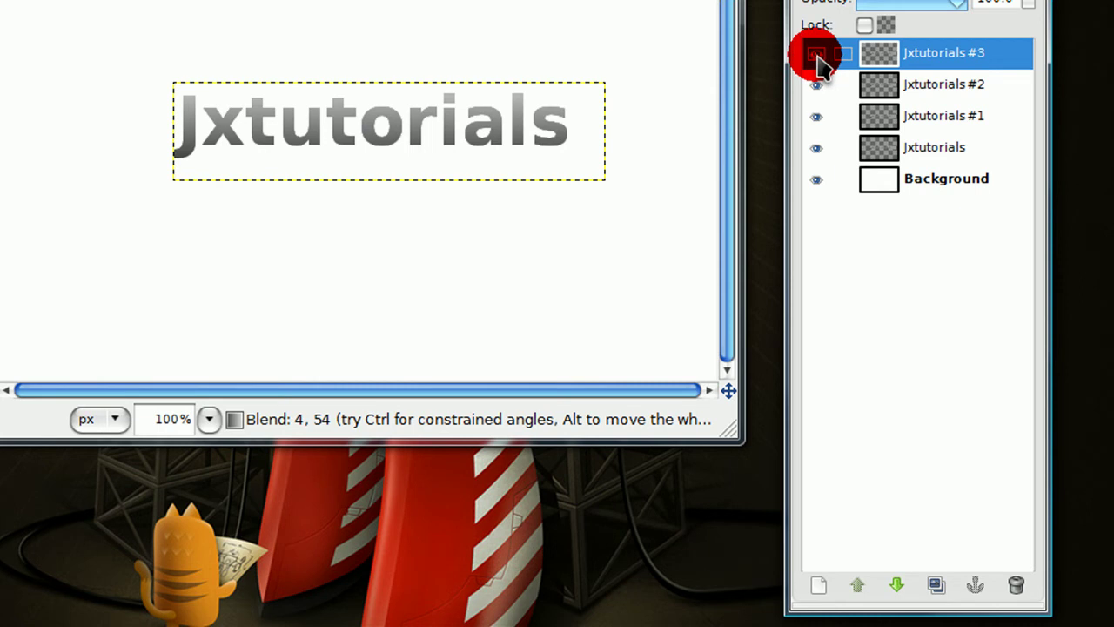
pyautogui.moveTo(818, 64); pyautogui.dragTo(818, 88)
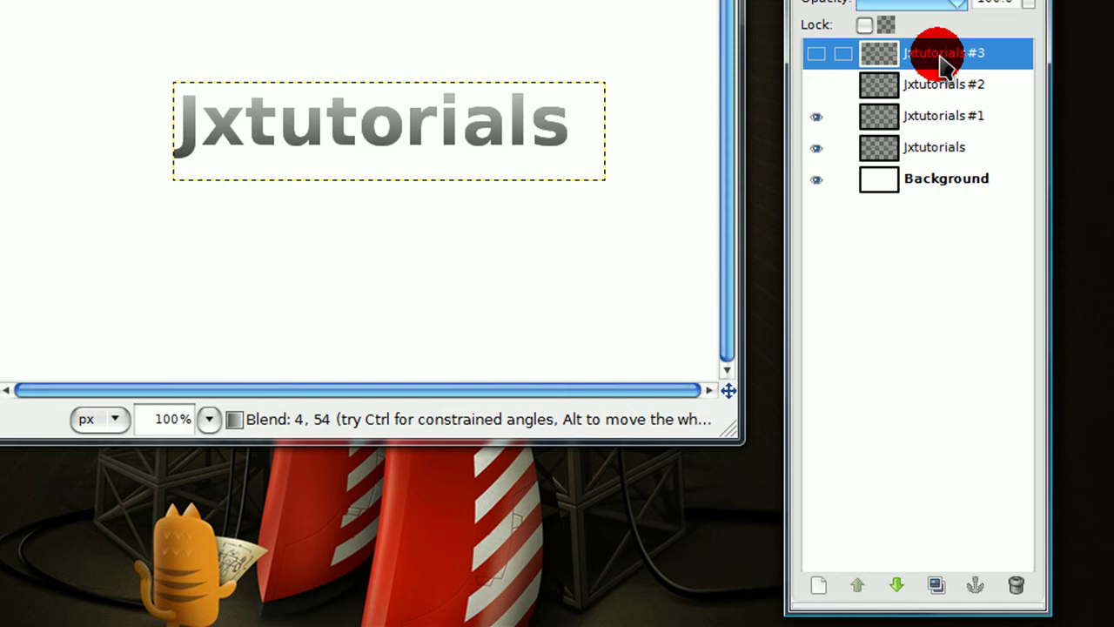
pyautogui.click(947, 85)
pyautogui.click(953, 118)
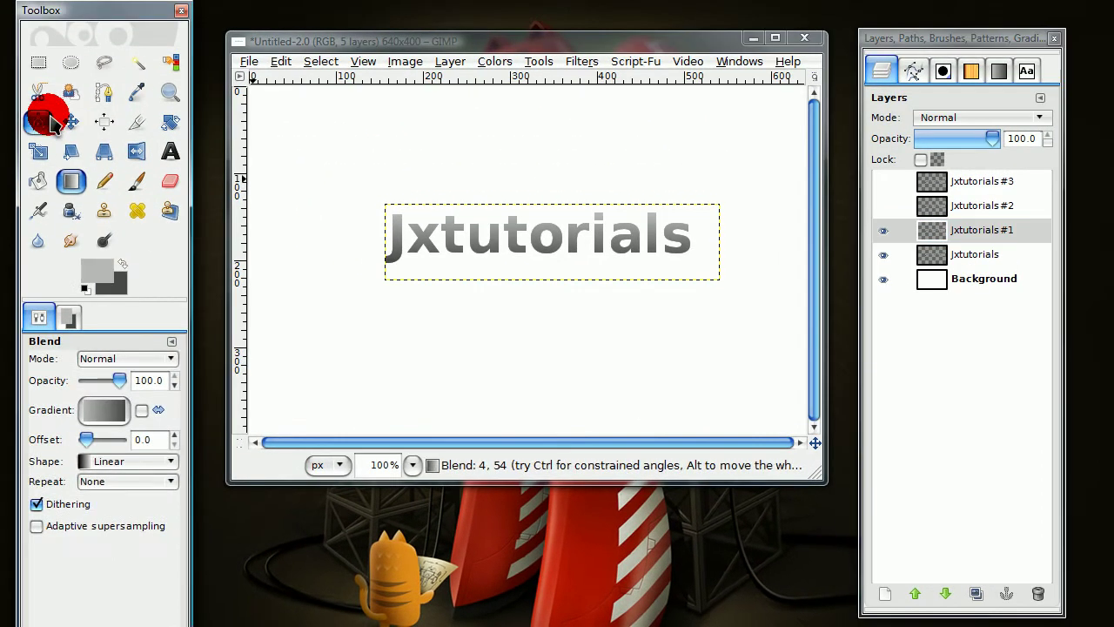
# - Nudge the Jxtutorials #1 copy slightly right and down with the Move tool
pyautogui.click(71, 121)
pyautogui.scroll(1, 537, 299)
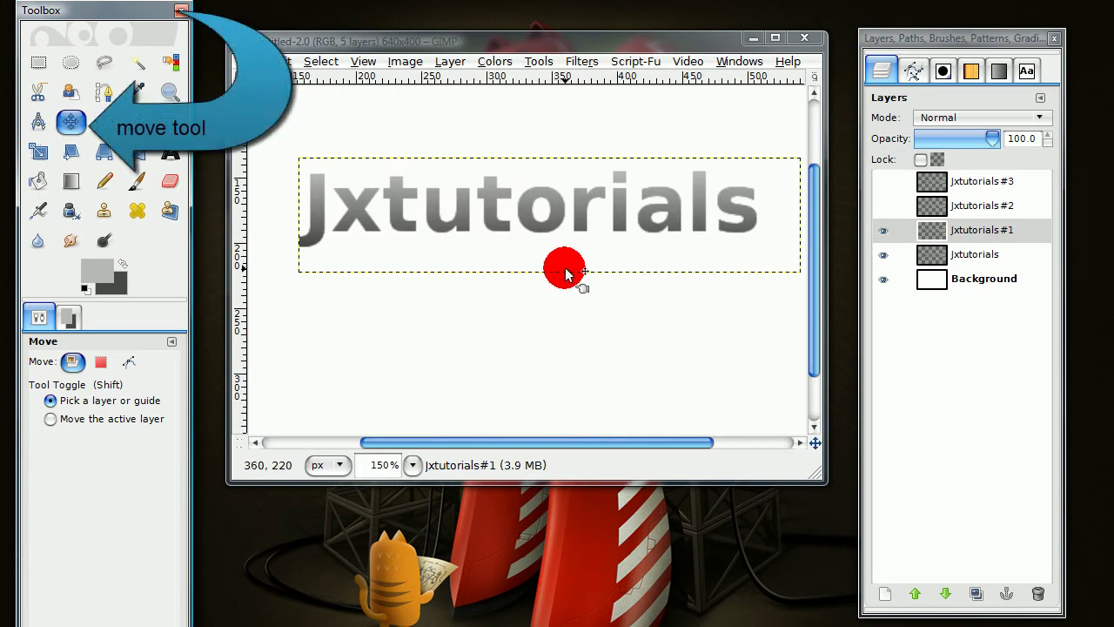
pyautogui.moveTo(550, 280); pyautogui.dragTo(555, 281)
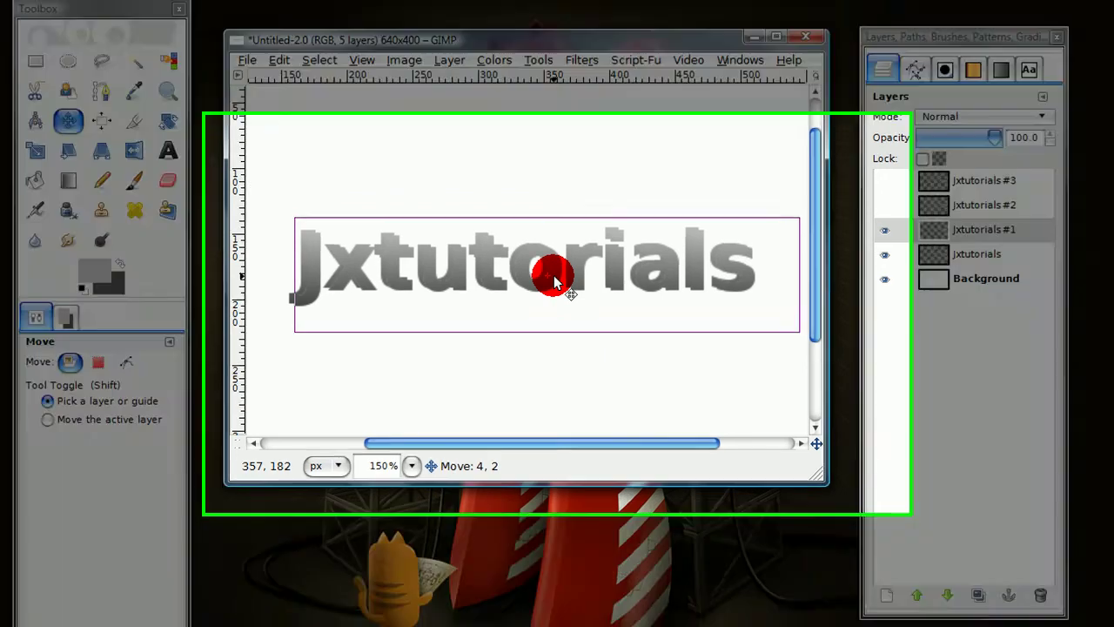
pyautogui.moveTo(554, 280); pyautogui.dragTo(554, 280)
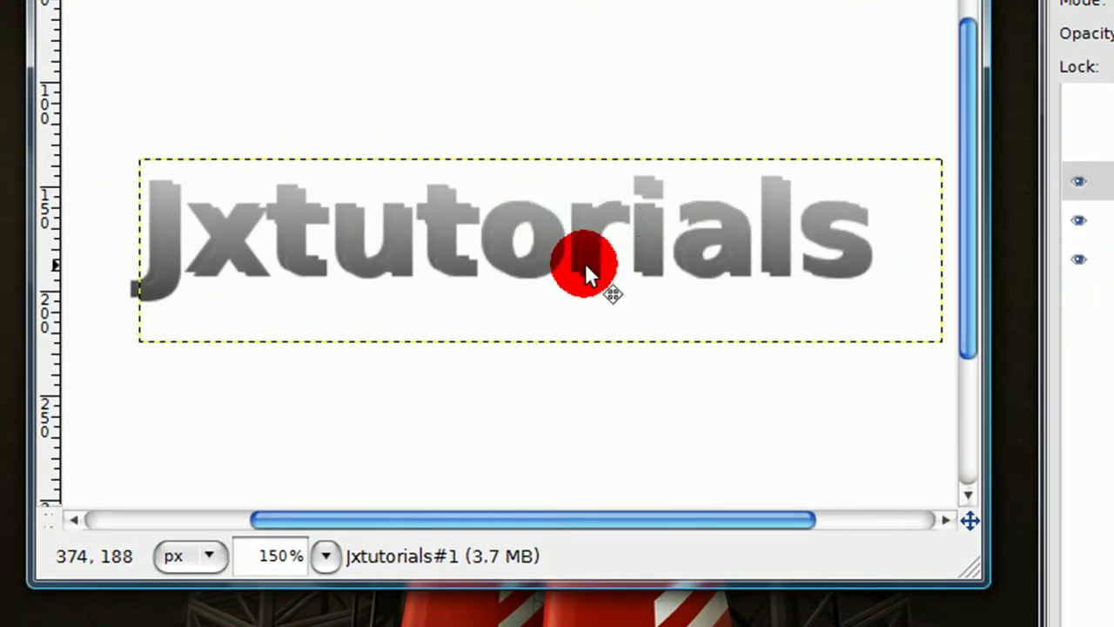
pyautogui.moveTo(557, 255); pyautogui.dragTo(557, 251)
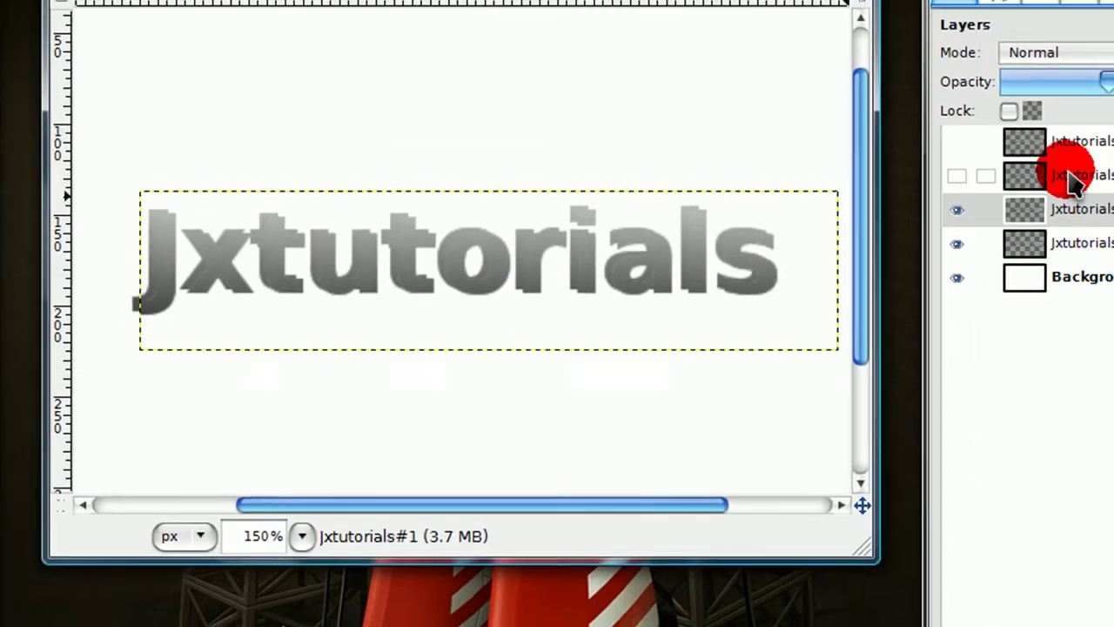
# - Show copies #2 and #3, offset each further right and down, and return to 100% zoom
pyautogui.click(957, 209)
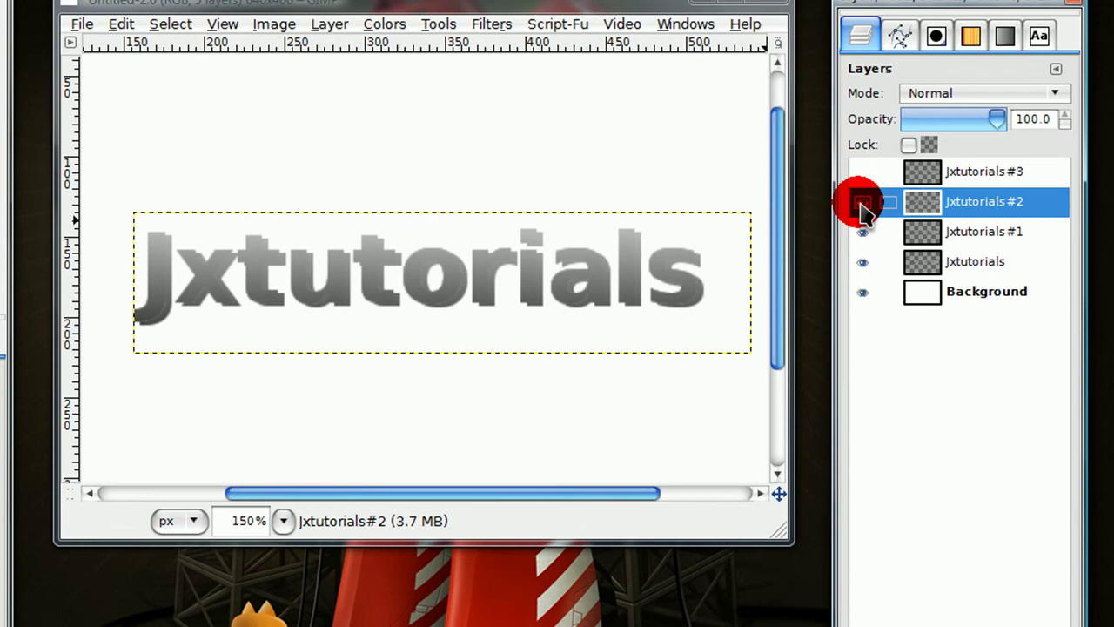
pyautogui.click(428, 278)
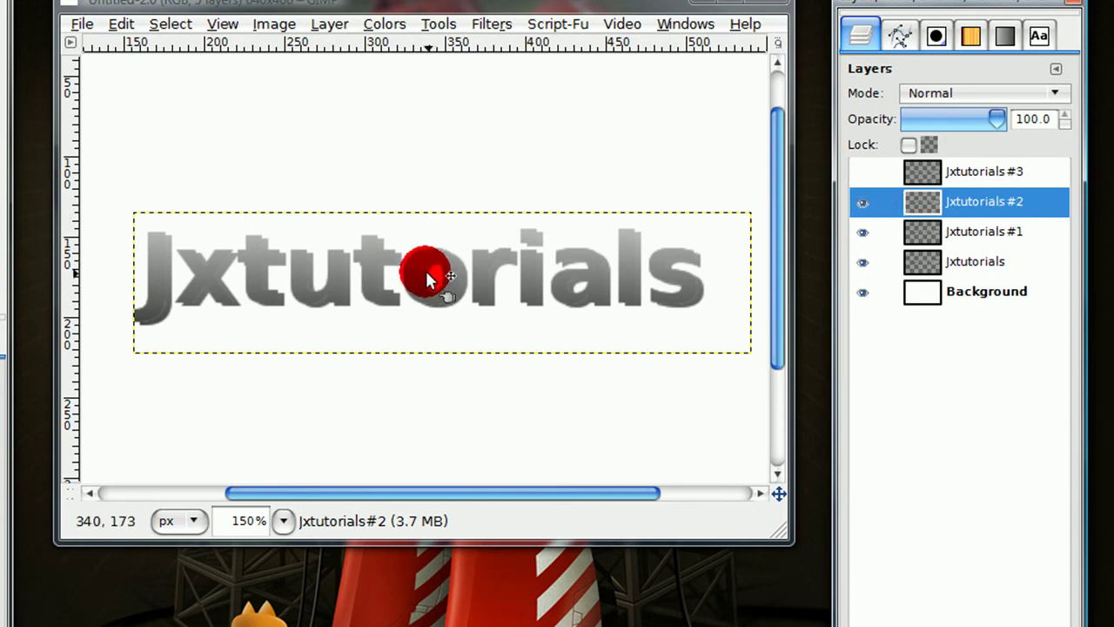
pyautogui.moveTo(413, 274); pyautogui.dragTo(426, 280)
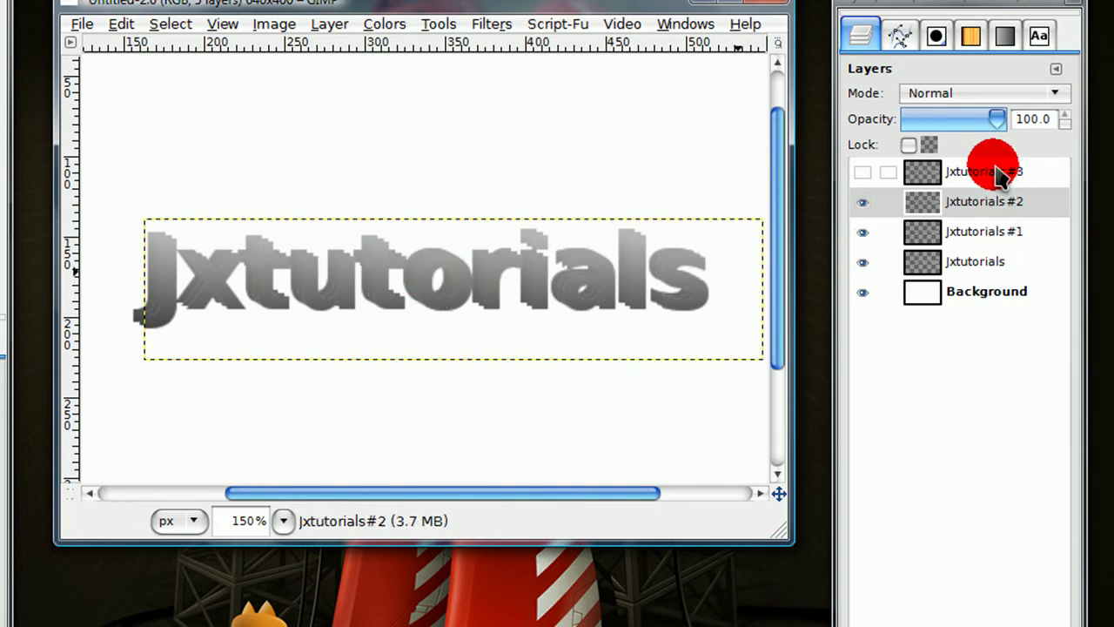
pyautogui.click(944, 172)
pyautogui.click(863, 171)
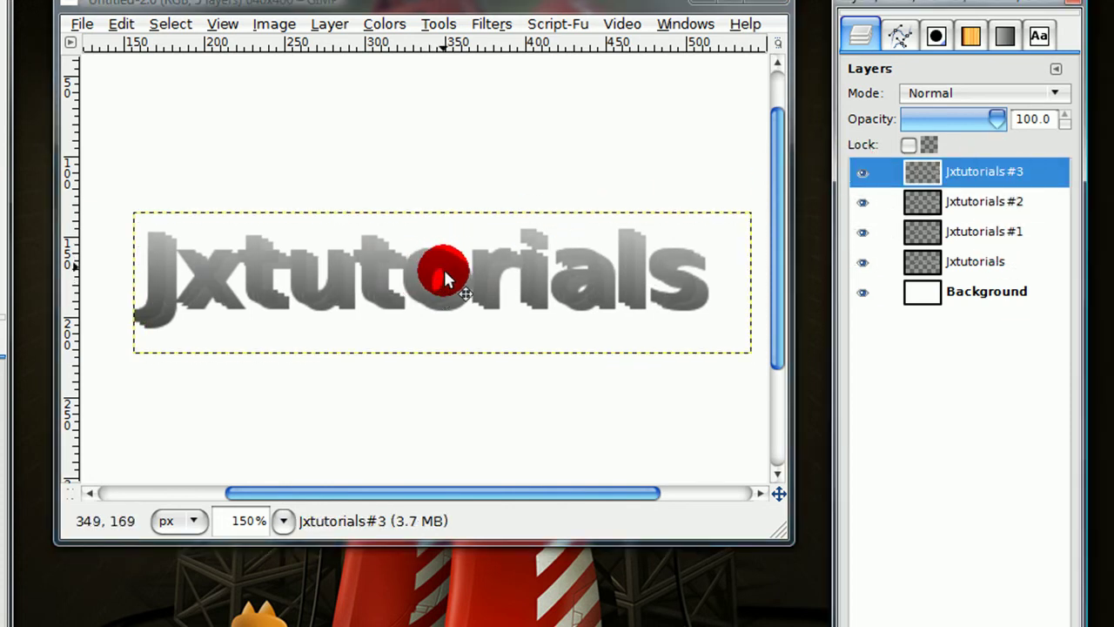
pyautogui.moveTo(451, 288); pyautogui.dragTo(465, 294)
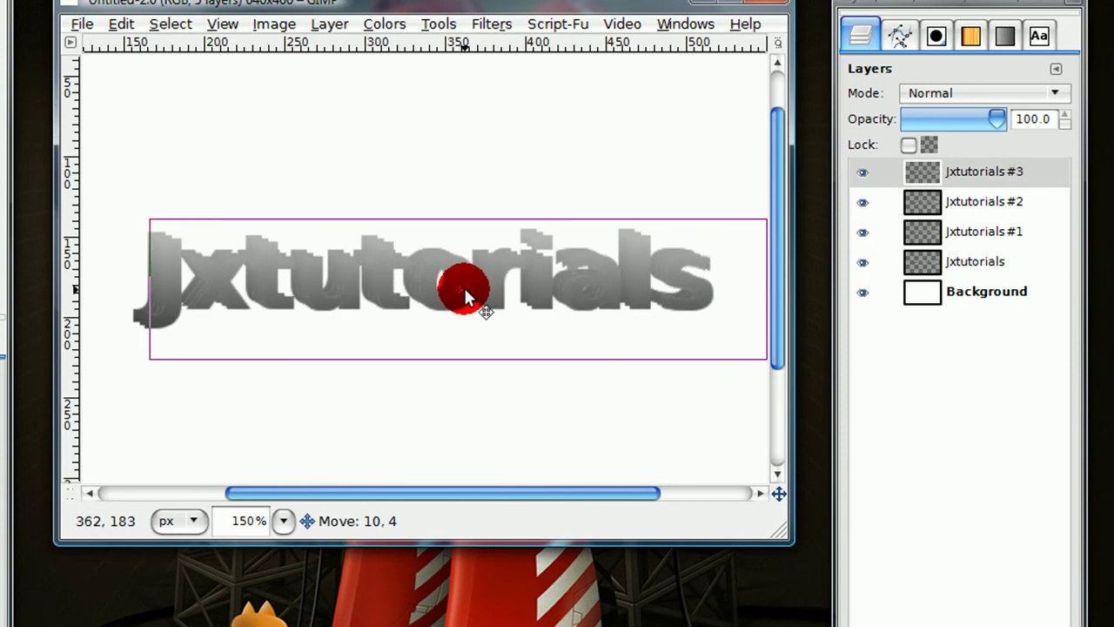
pyautogui.moveTo(464, 290); pyautogui.dragTo(462, 280)
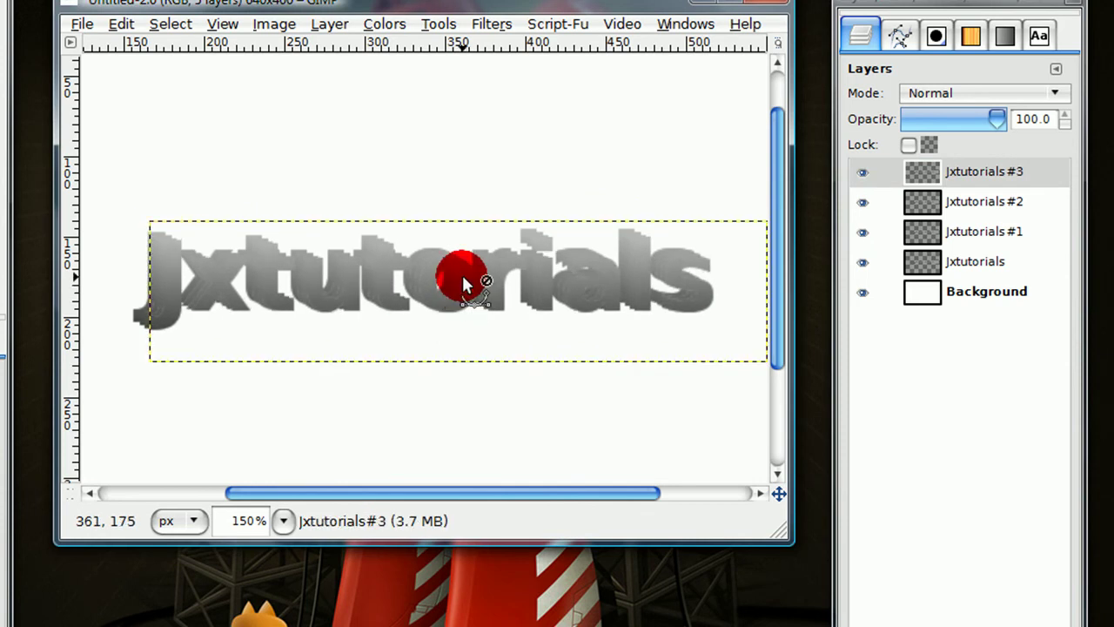
pyautogui.press('1')
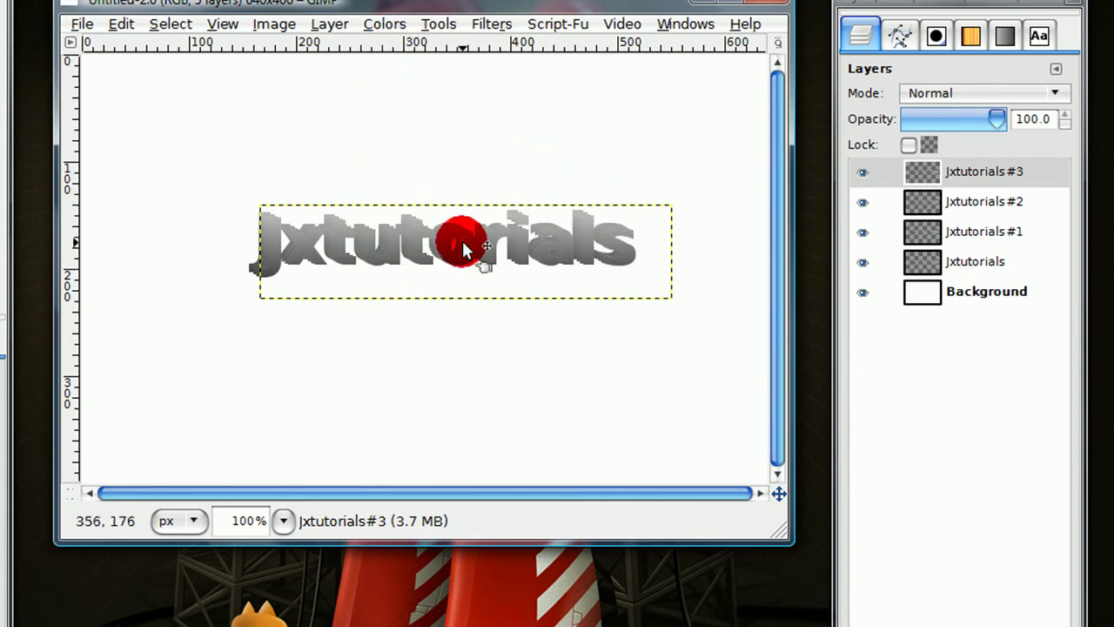
# - Invert front copy #3, refill its letters with an upward grey gradient, then deselect
pyautogui.click(387, 26)
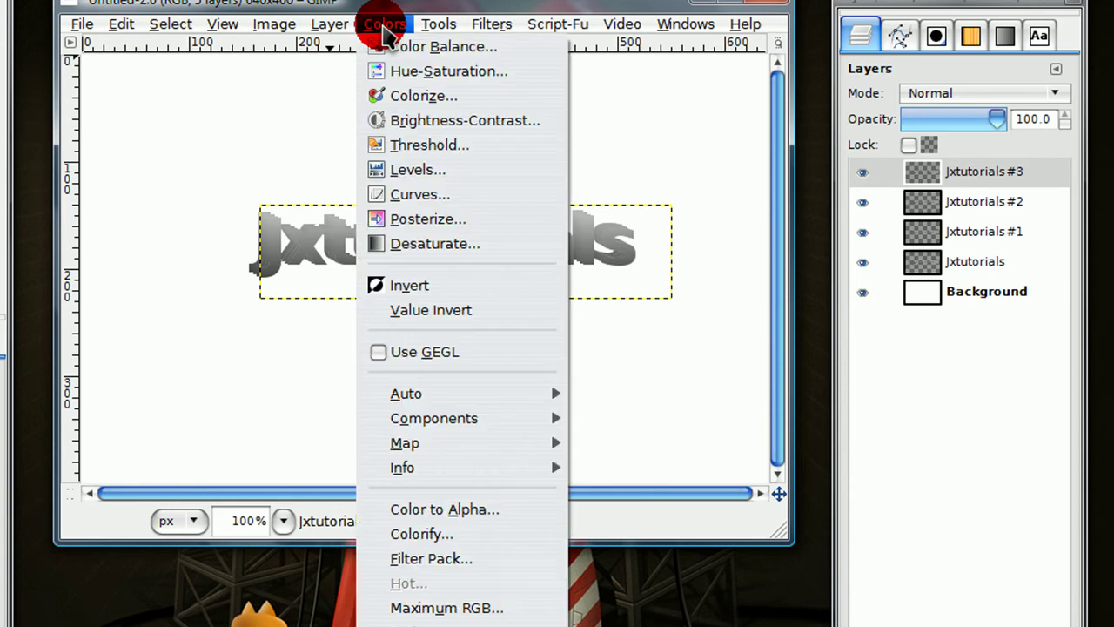
pyautogui.click(435, 284)
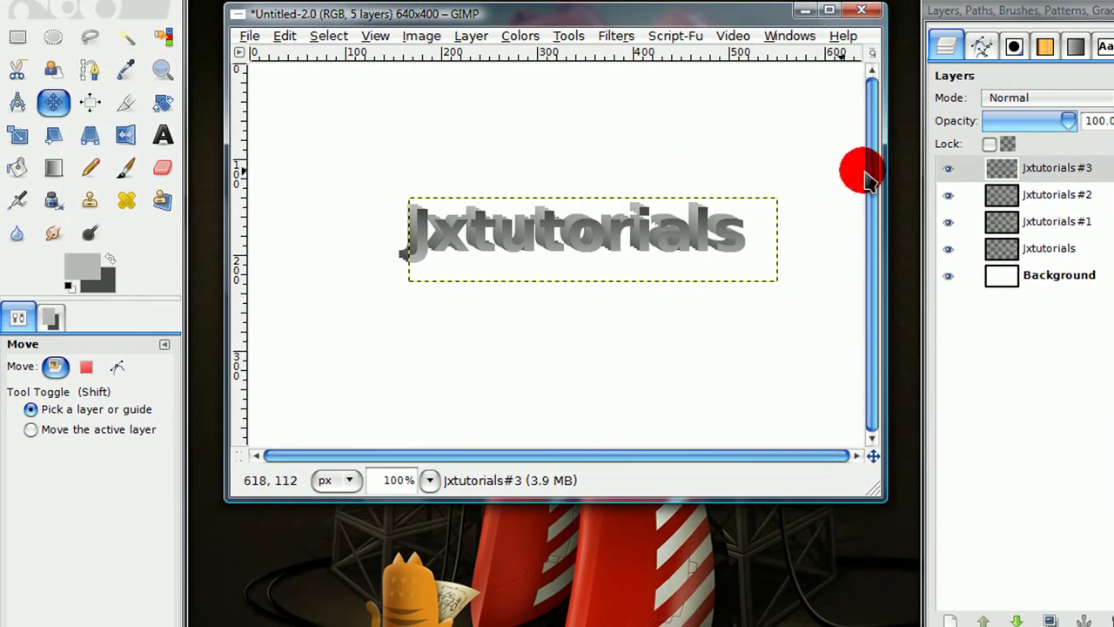
pyautogui.rightClick(1029, 176)
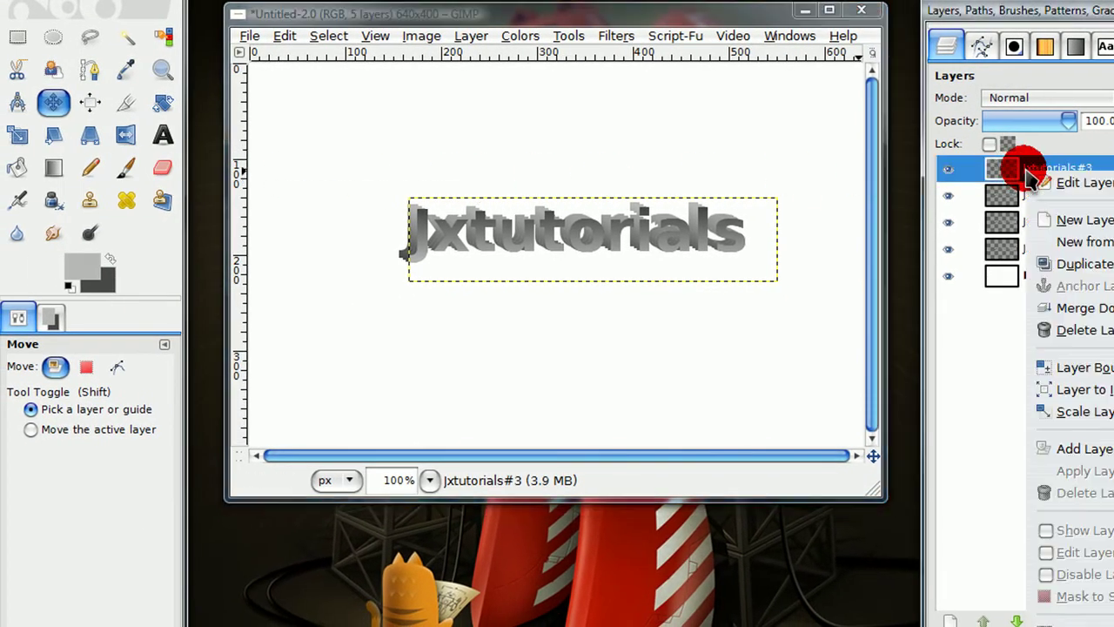
pyautogui.click(1058, 619)
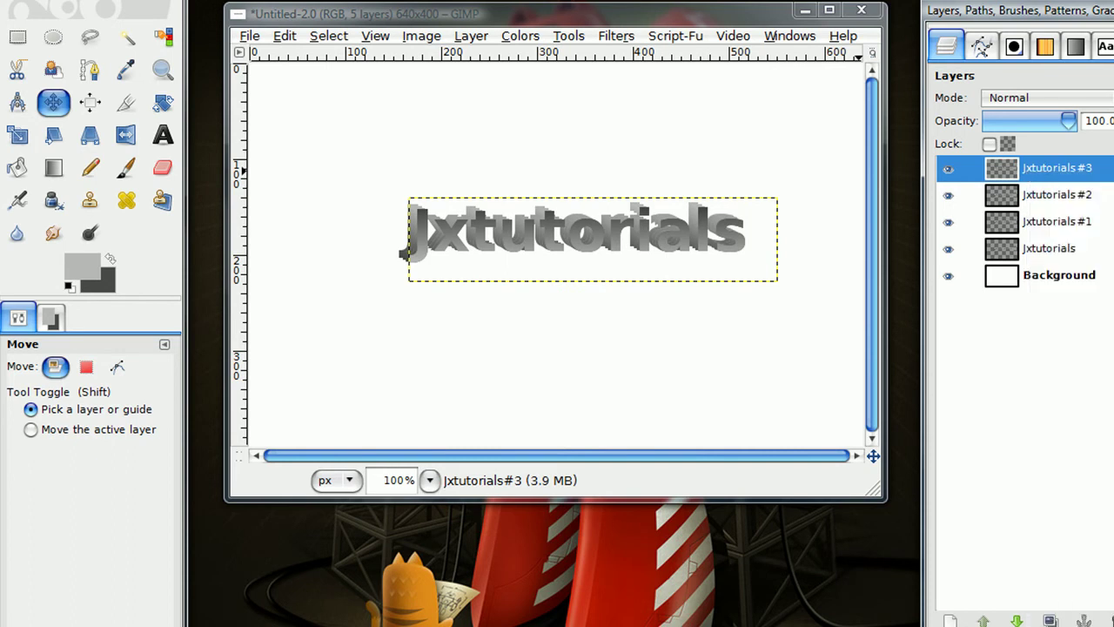
pyautogui.click(53, 167)
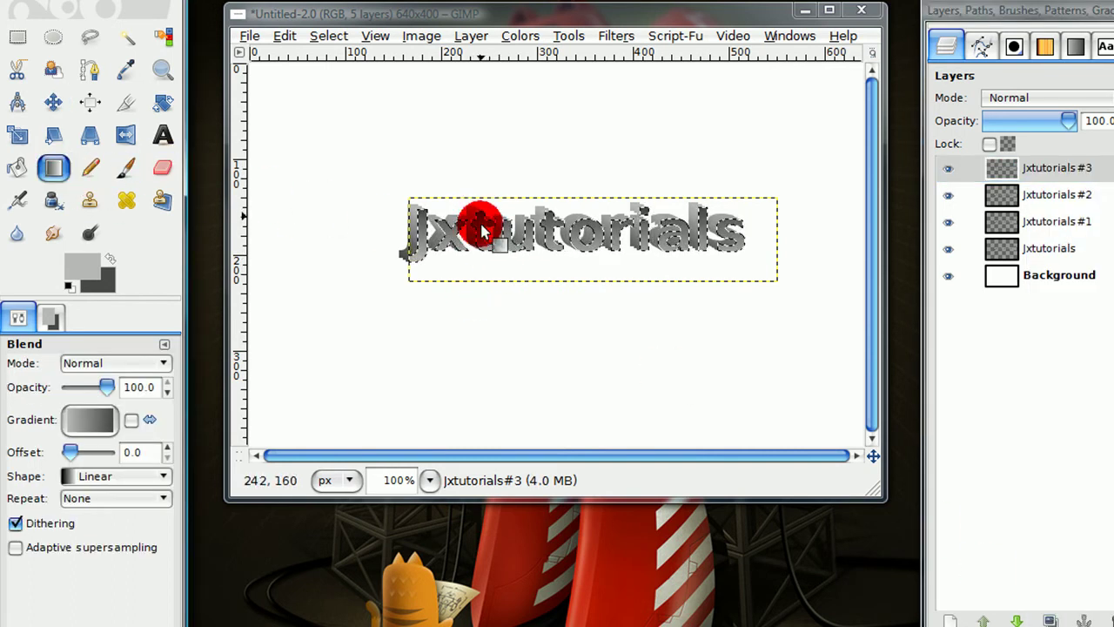
pyautogui.moveTo(480, 251); pyautogui.dragTo(482, 205)
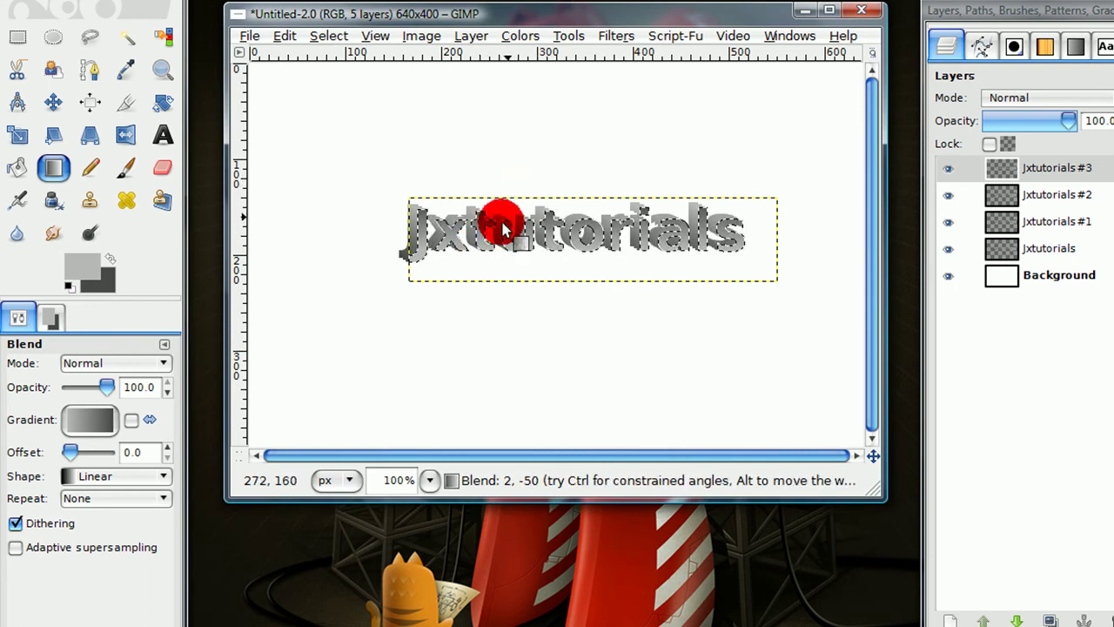
pyautogui.click(329, 35)
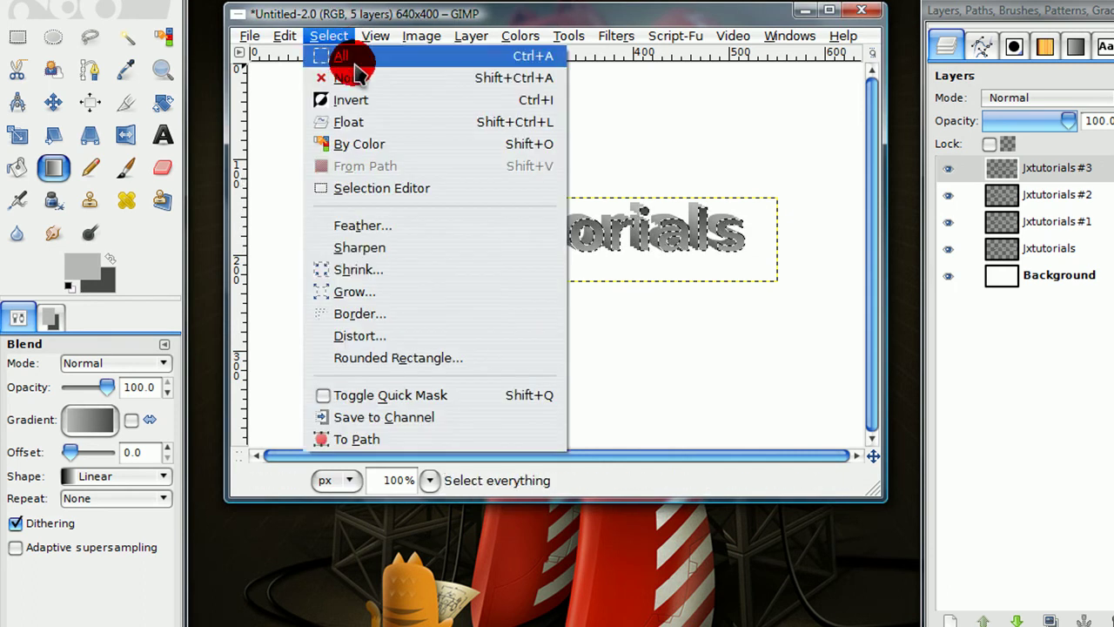
pyautogui.click(348, 76)
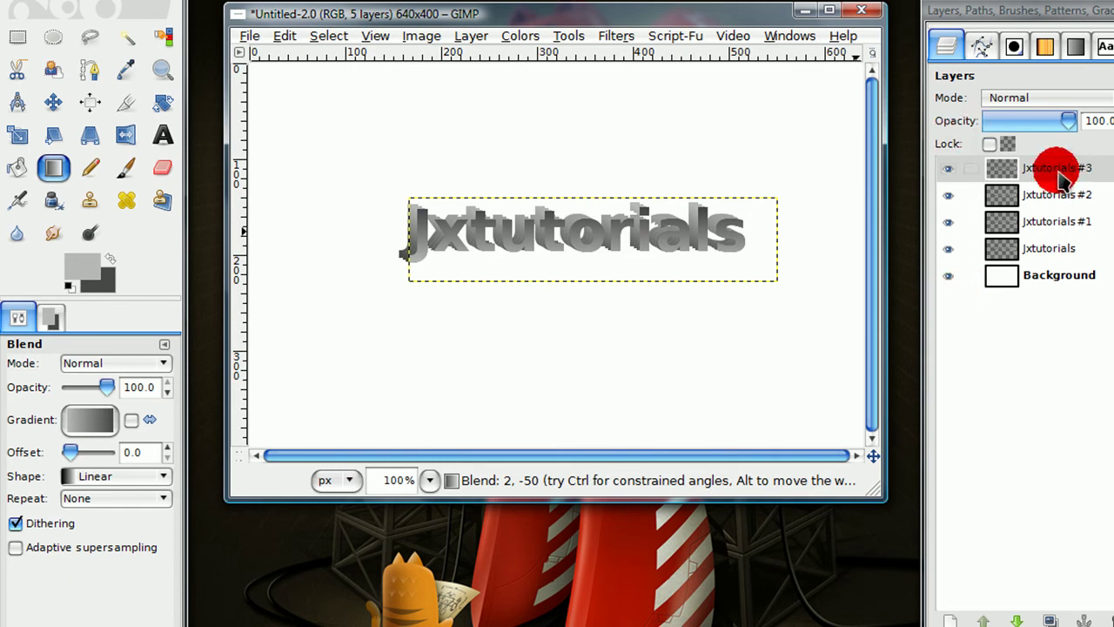
# - Hide the Background layer and merge all visible text layers into one
pyautogui.click(949, 275)
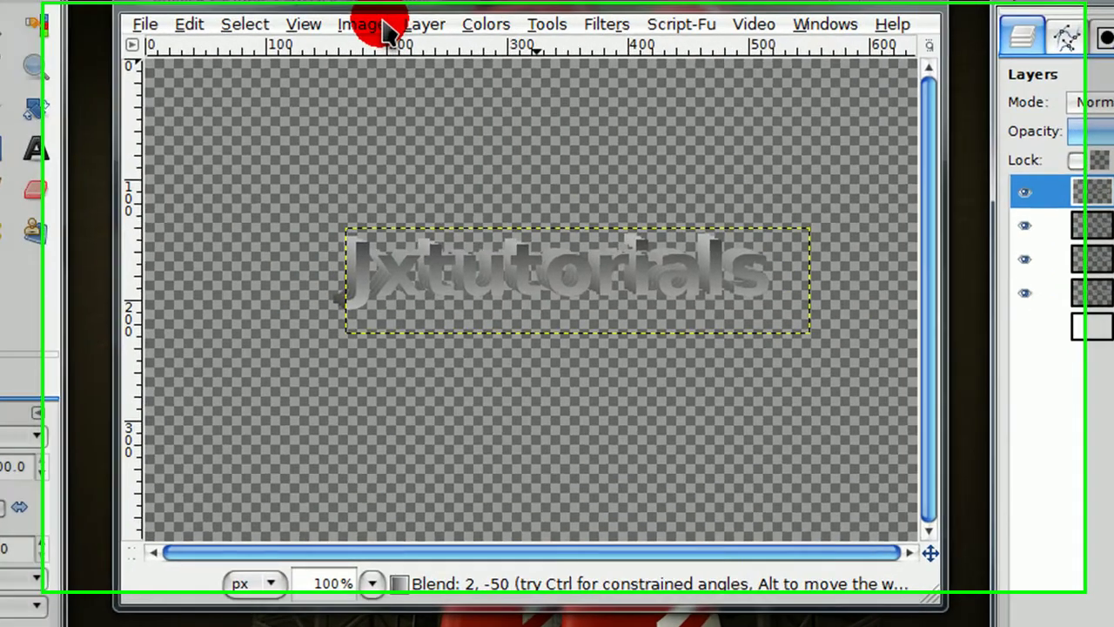
pyautogui.click(435, 36)
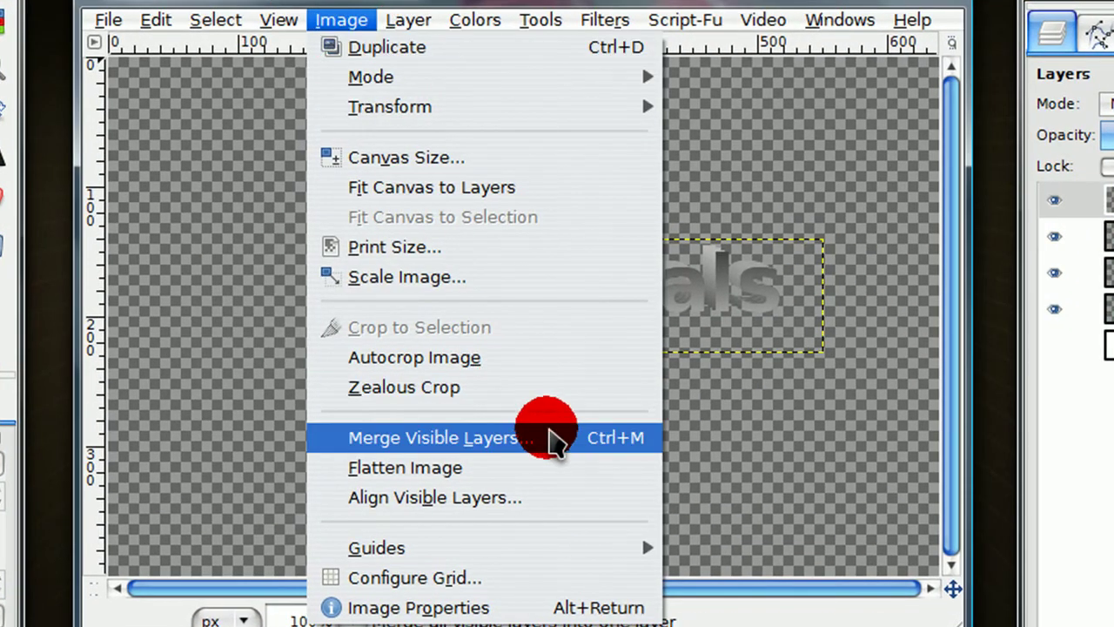
pyautogui.click(550, 438)
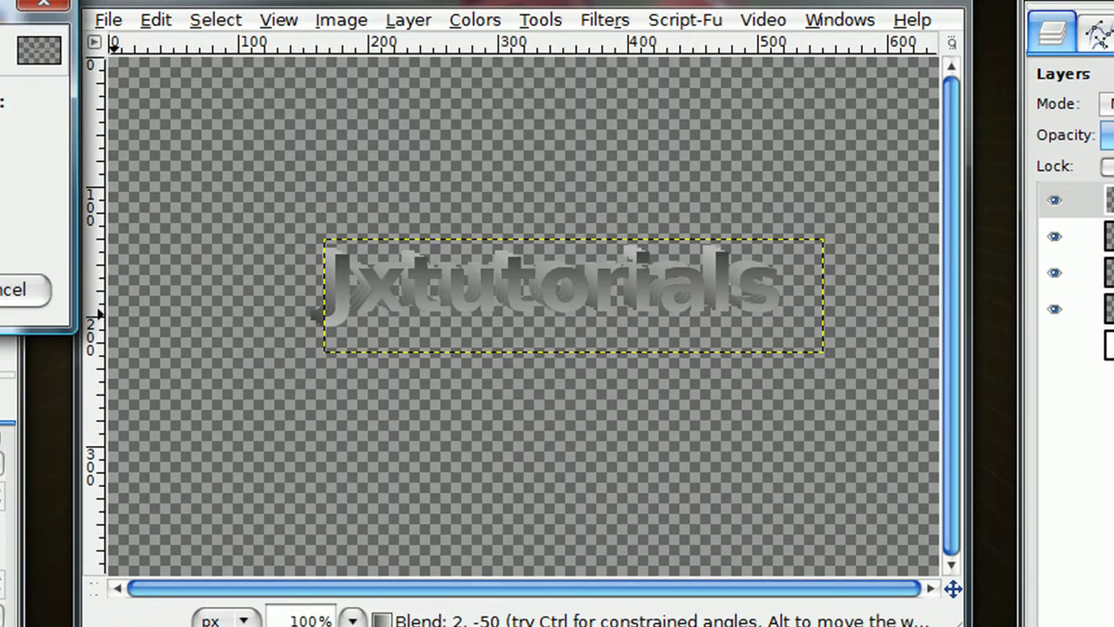
pyautogui.moveTo(4, 7); pyautogui.dragTo(311, 87)
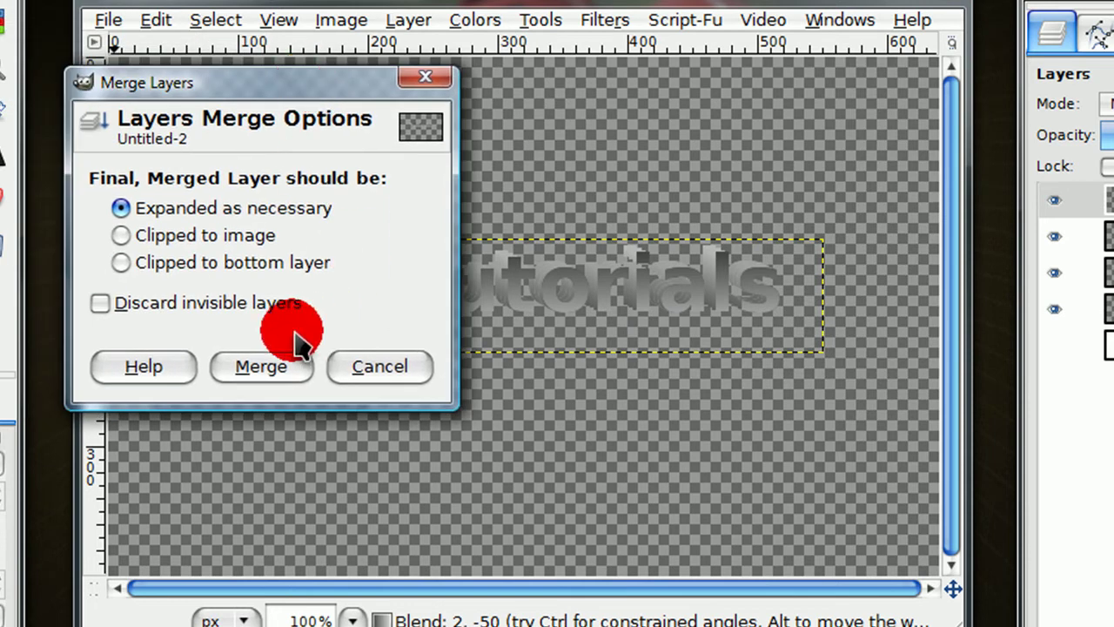
pyautogui.click(288, 370)
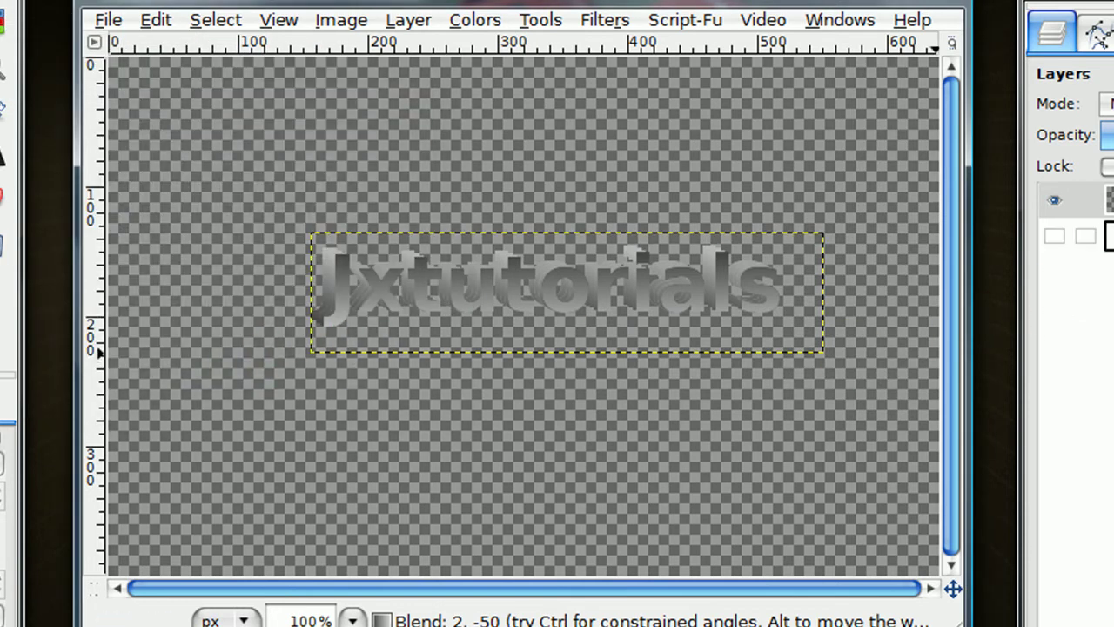
# - Show the white background, zoom in to inspect the extruded text, and reselect the text layer
pyautogui.click(1054, 235)
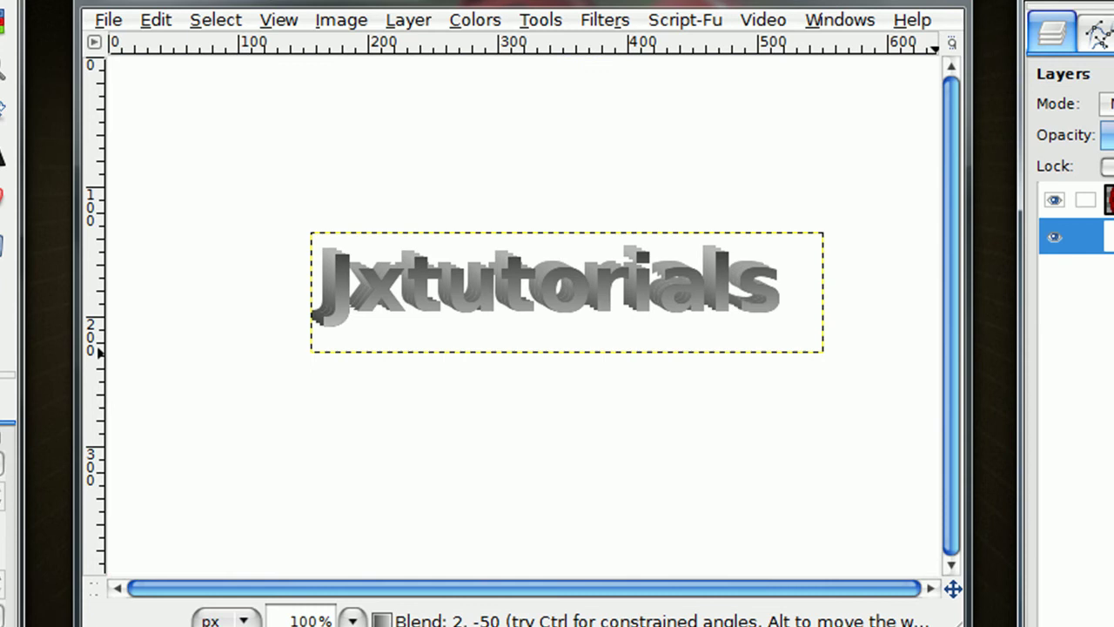
pyautogui.click(1058, 201)
pyautogui.click(1054, 236)
pyautogui.click(809, 278)
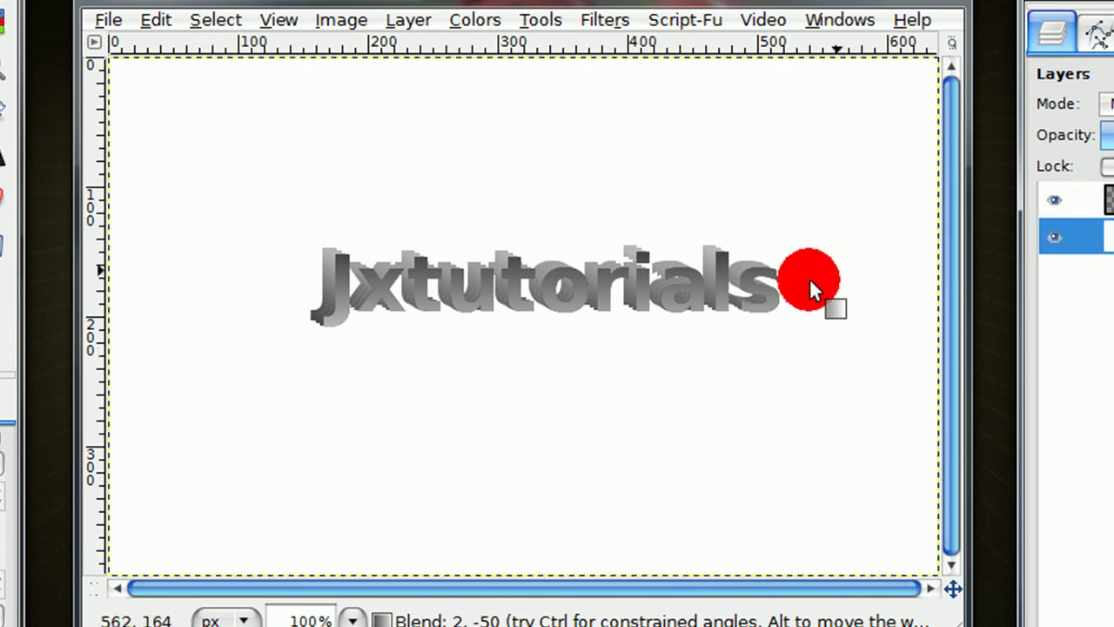
pyautogui.press('+')
pyautogui.press('+')
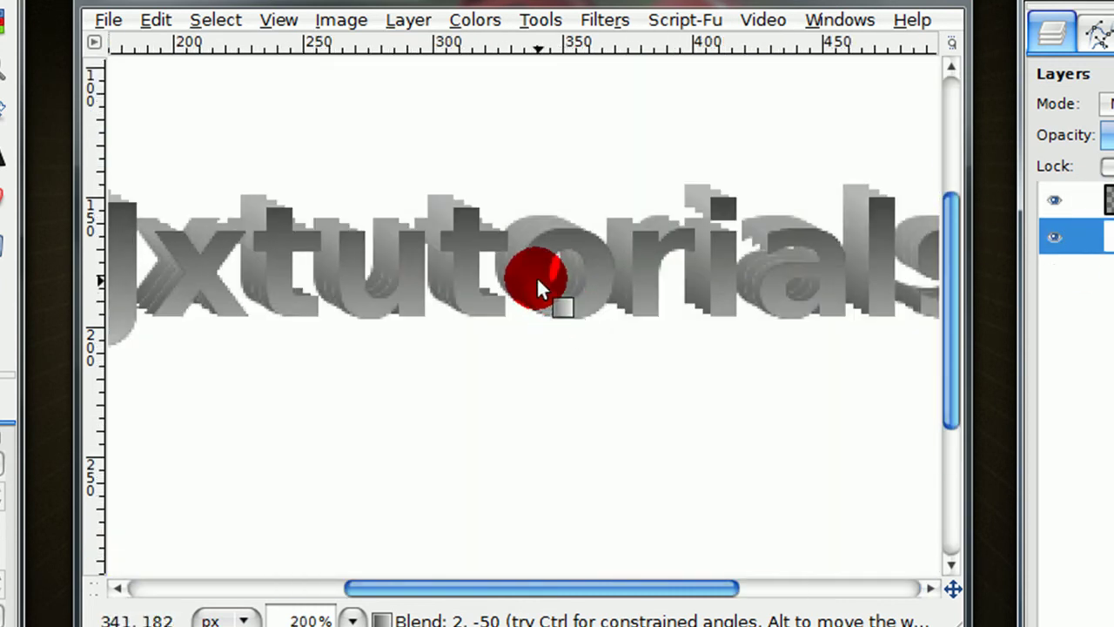
pyautogui.scroll(2, 548, 365)
pyautogui.moveTo(357, 344)
pyautogui.mouseDown()
pyautogui.moveTo(383, 365)
pyautogui.moveTo(303, 320)
pyautogui.mouseUp()
pyautogui.press('1')
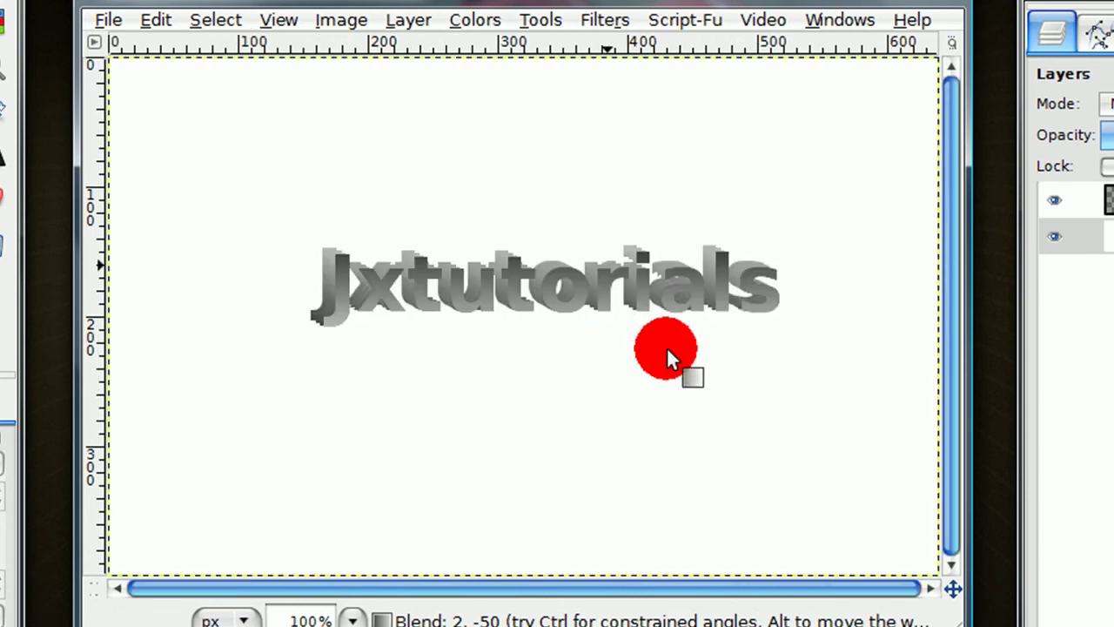
pyautogui.click(1092, 193)
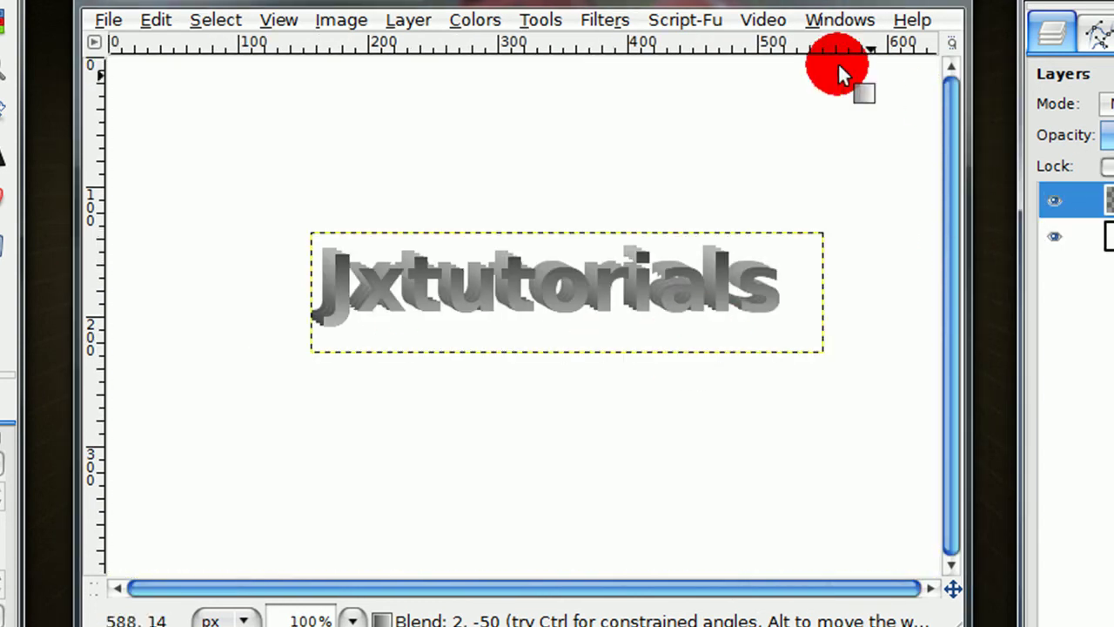
# - Open the Layer menu
pyautogui.click(408, 19)
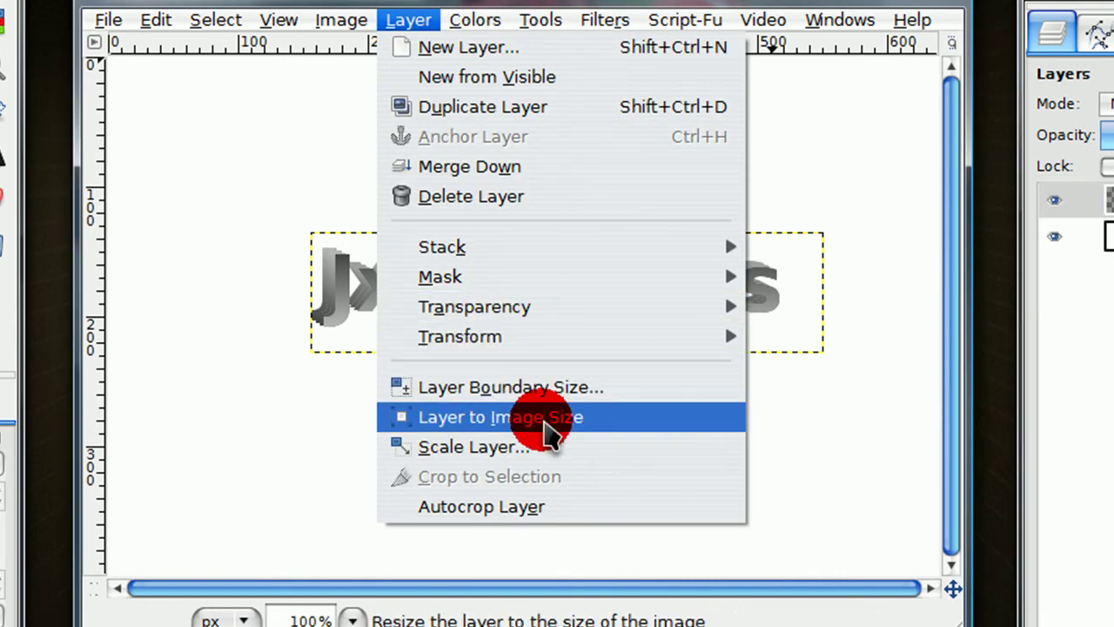
# - Resize the text layer to image size and apply a 2 px Gaussian blur
pyautogui.click(548, 427)
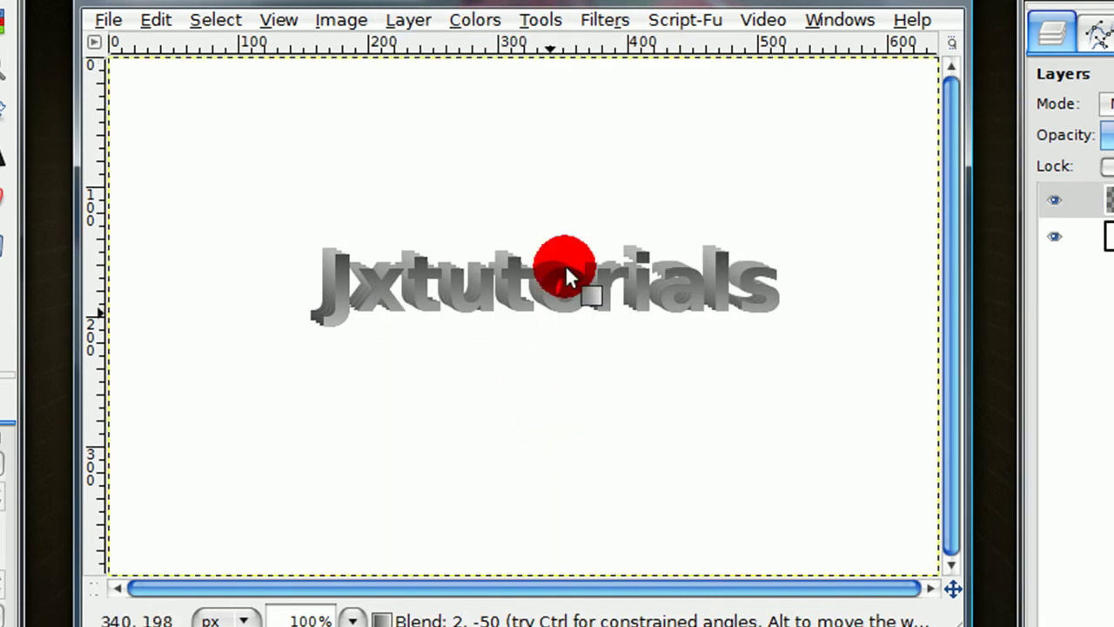
pyautogui.click(615, 24)
pyautogui.moveTo(661, 187)
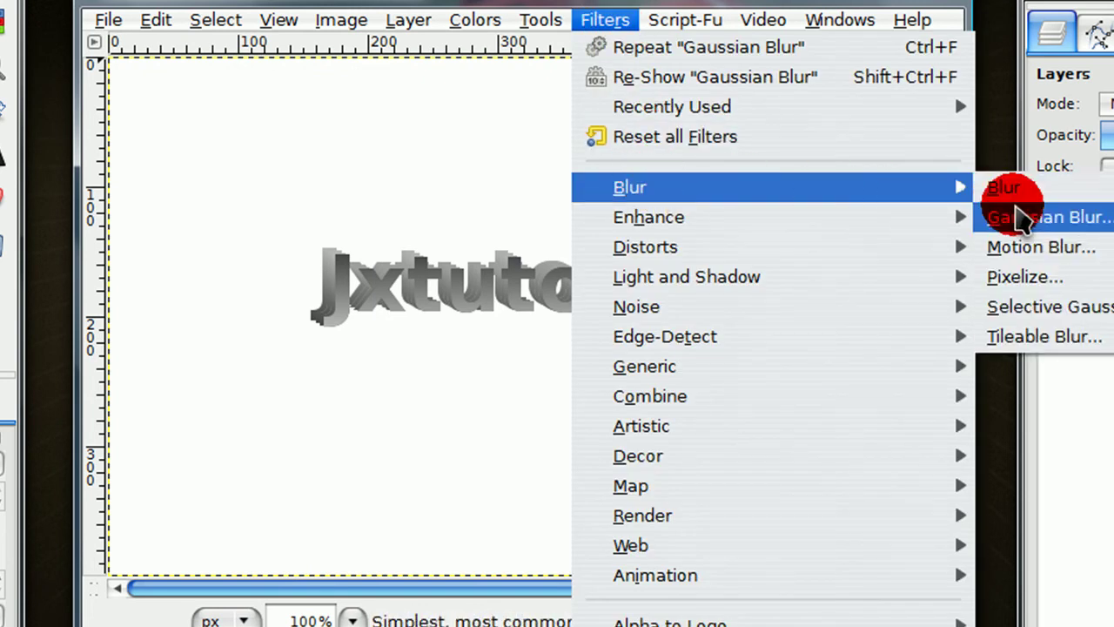
pyautogui.click(1017, 216)
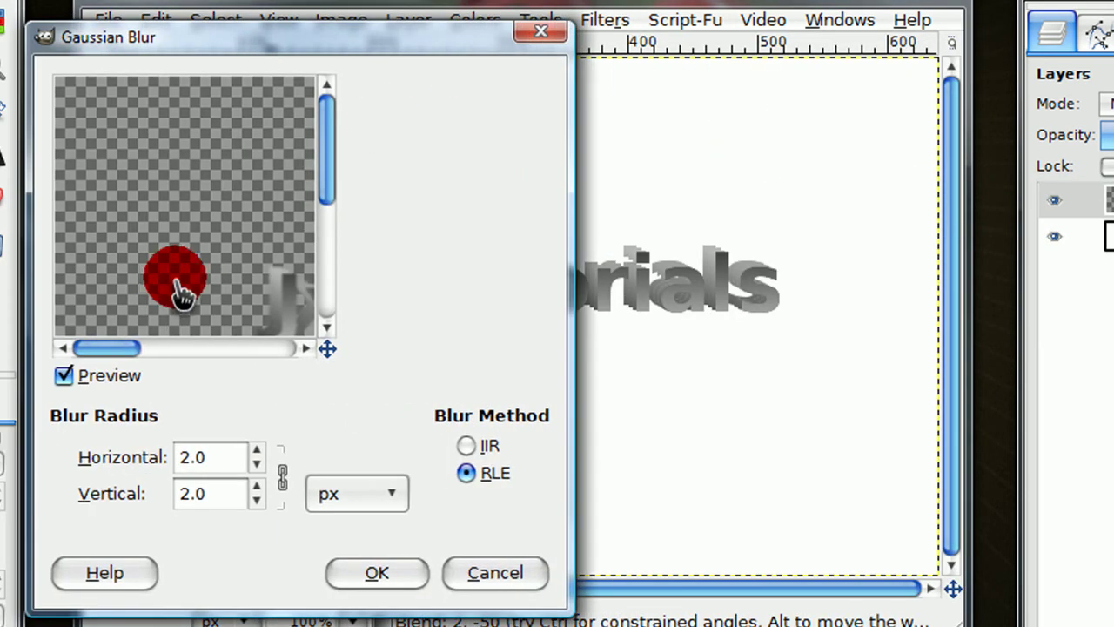
pyautogui.moveTo(178, 296); pyautogui.dragTo(168, 335)
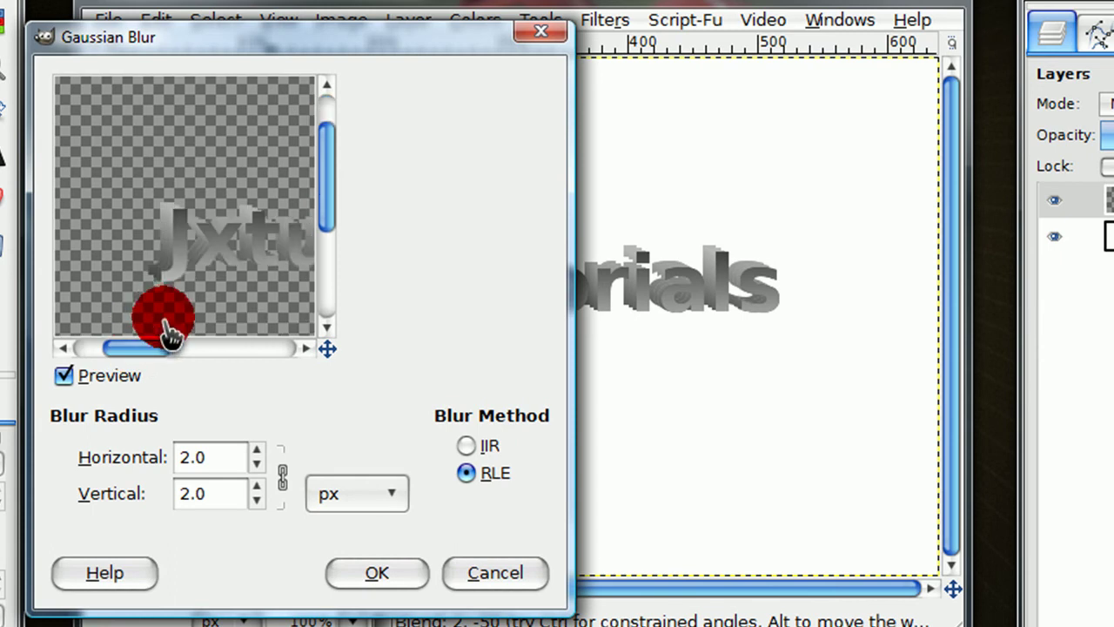
pyautogui.click(256, 501)
pyautogui.click(373, 575)
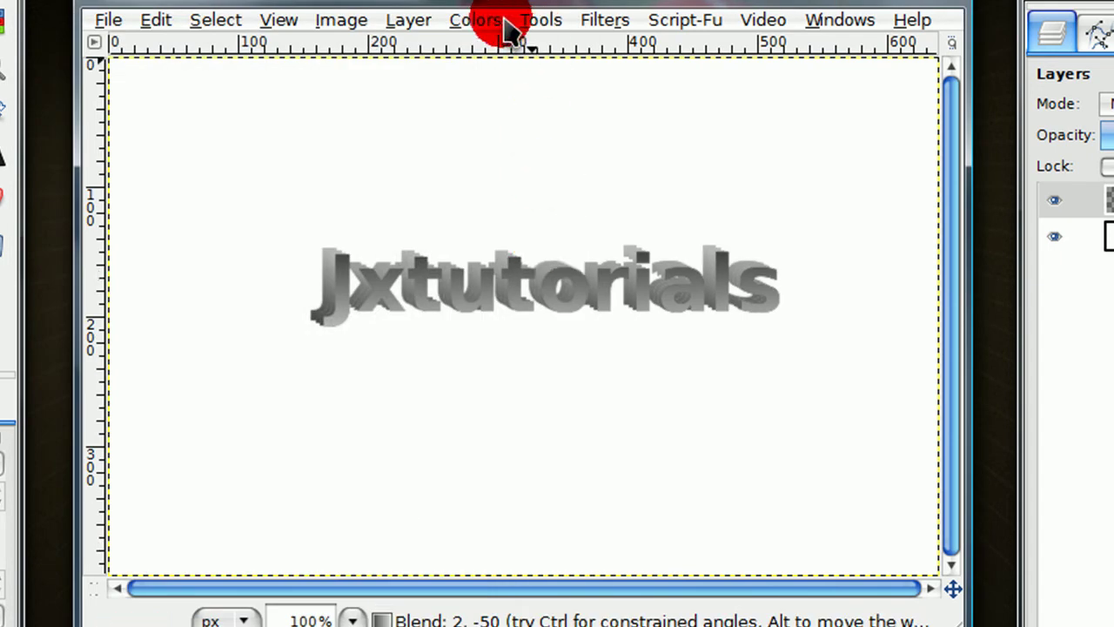
# - In Curves' Alpha channel, drag the top endpoint far left and the bottom endpoint slightly right
pyautogui.click(496, 26)
pyautogui.click(517, 226)
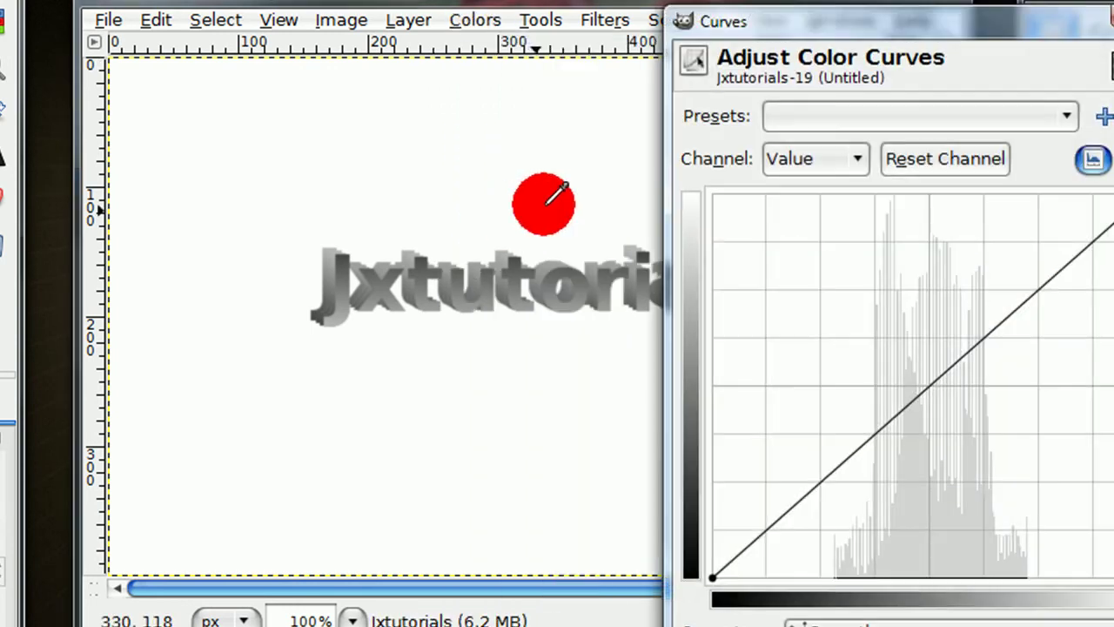
pyautogui.click(783, 166)
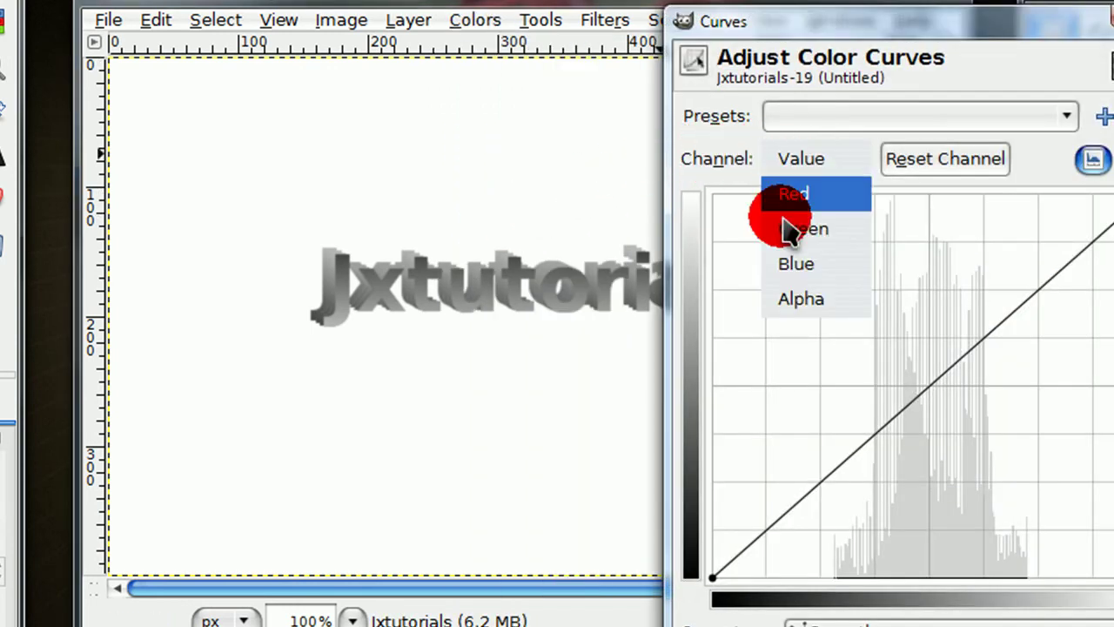
pyautogui.click(794, 299)
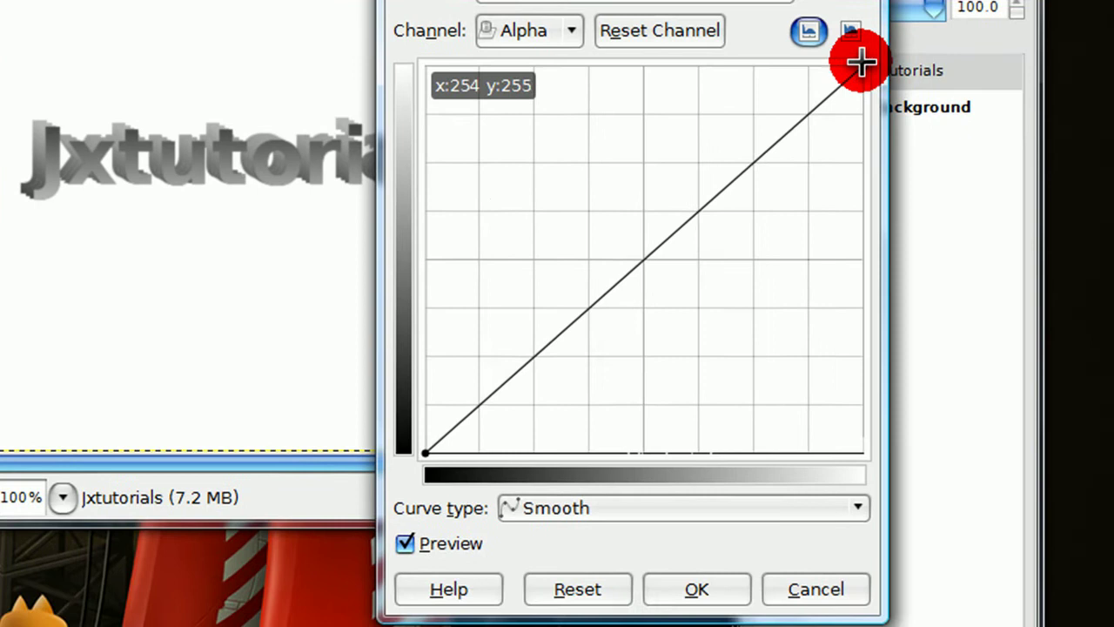
pyautogui.moveTo(864, 65)
pyautogui.mouseDown()
pyautogui.moveTo(691, 2)
pyautogui.moveTo(532, 1)
pyautogui.mouseUp()
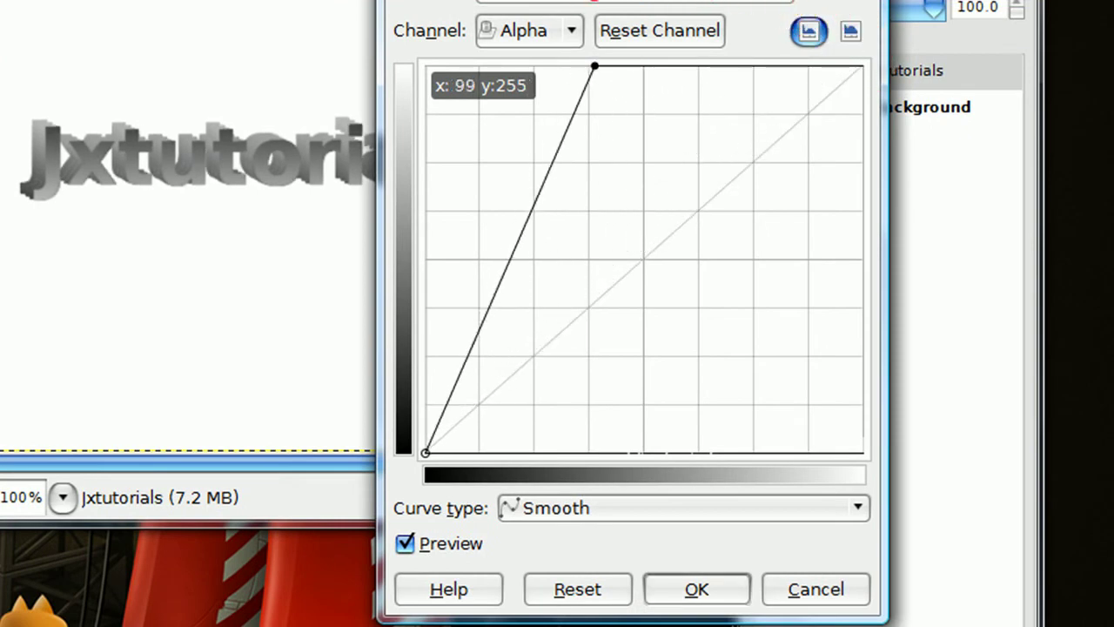
pyautogui.moveTo(519, 66)
pyautogui.mouseDown()
pyautogui.moveTo(492, 66)
pyautogui.moveTo(492, 102)
pyautogui.mouseUp()
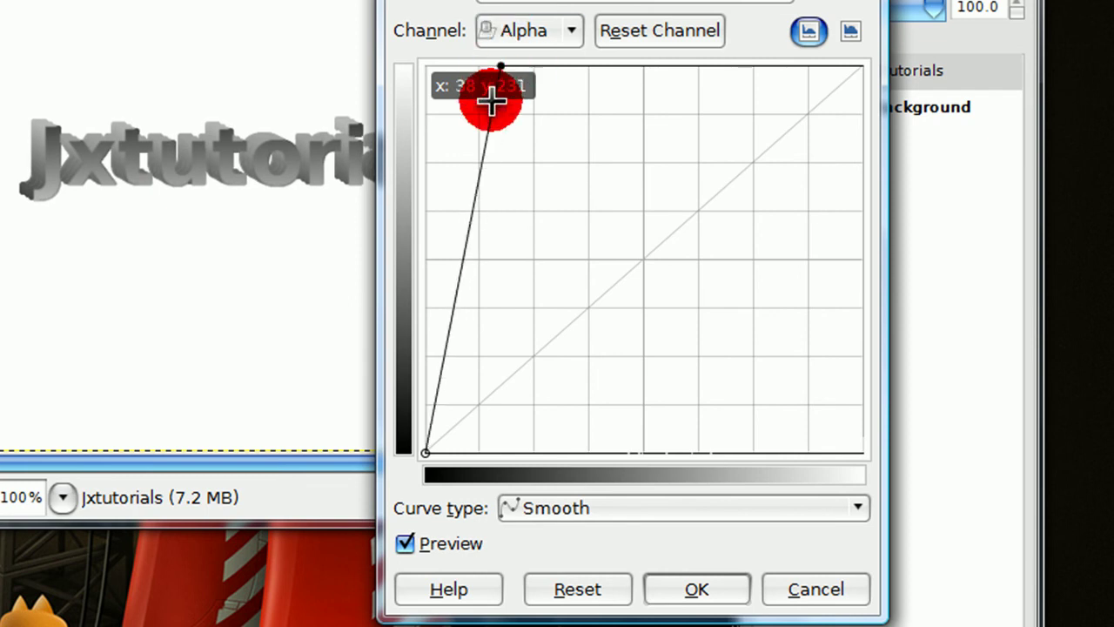
pyautogui.moveTo(501, 63)
pyautogui.mouseDown()
pyautogui.moveTo(489, 19)
pyautogui.moveTo(501, 16)
pyautogui.mouseUp()
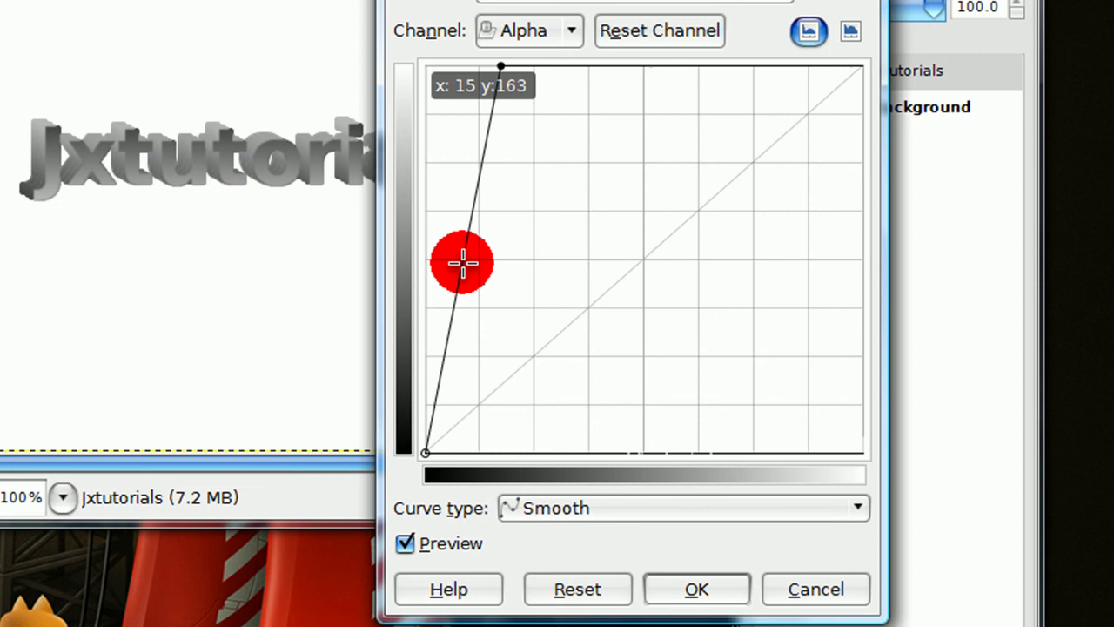
pyautogui.click(425, 454)
pyautogui.moveTo(425, 454)
pyautogui.mouseDown()
pyautogui.moveTo(497, 480)
pyautogui.moveTo(446, 479)
pyautogui.moveTo(459, 487)
pyautogui.mouseUp()
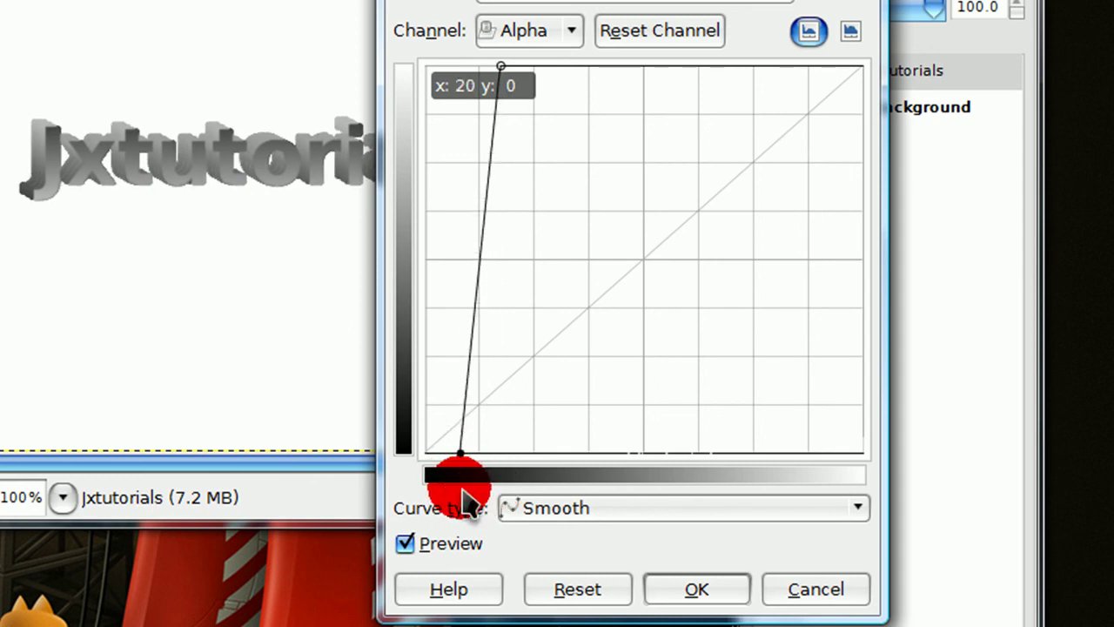
pyautogui.click(682, 589)
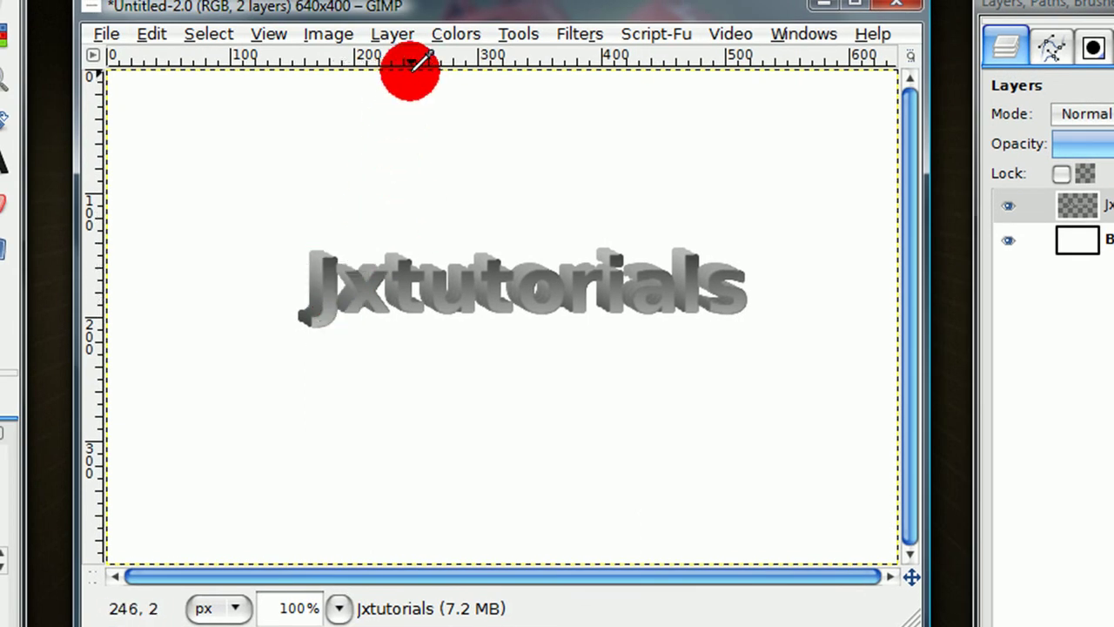
# - Apply a wavy Curves adjustment with alternating peaks and dips to the Jxtutorials text, comparing via undo/redo
pyautogui.click(458, 34)
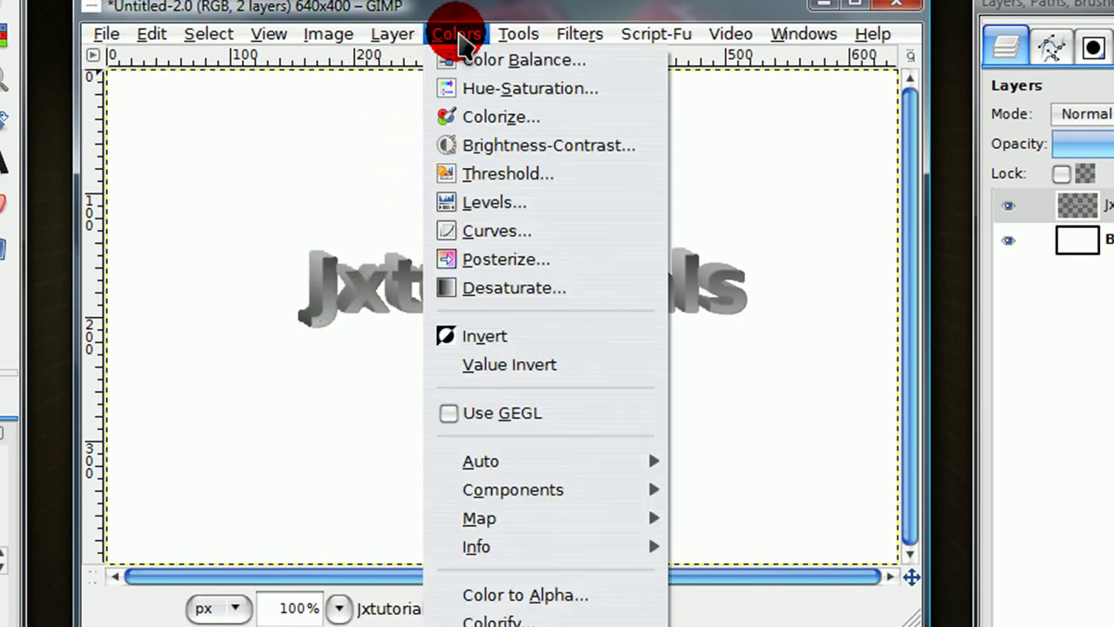
pyautogui.click(496, 230)
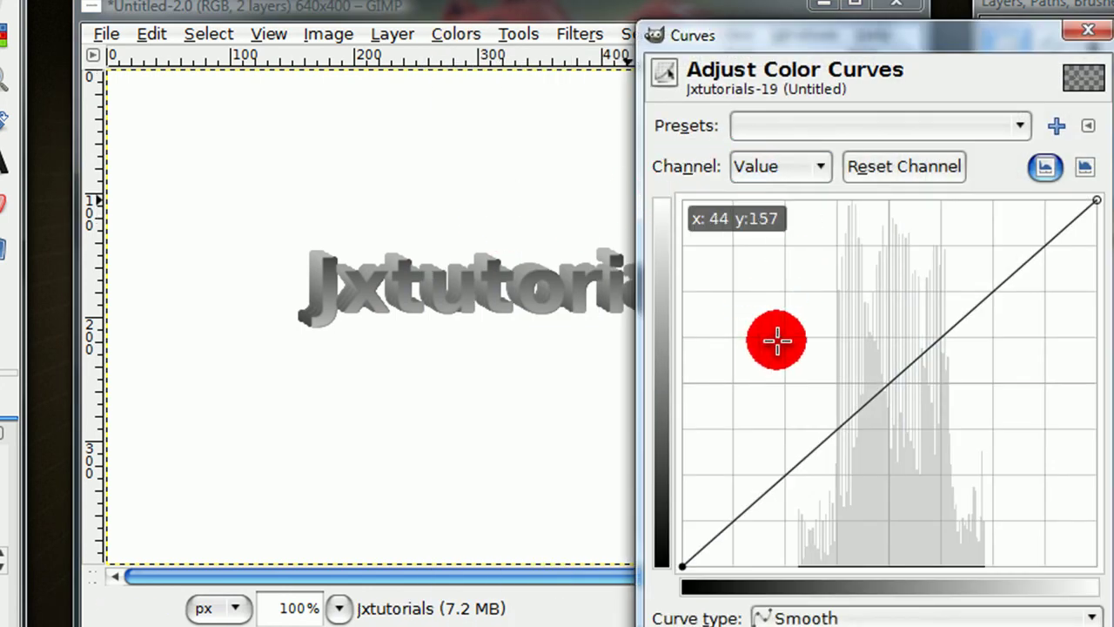
pyautogui.moveTo(779, 332)
pyautogui.mouseDown()
pyautogui.moveTo(766, 273)
pyautogui.moveTo(791, 306)
pyautogui.moveTo(798, 351)
pyautogui.moveTo(817, 351)
pyautogui.moveTo(821, 462)
pyautogui.moveTo(833, 480)
pyautogui.moveTo(804, 462)
pyautogui.moveTo(839, 401)
pyautogui.moveTo(827, 411)
pyautogui.mouseUp()
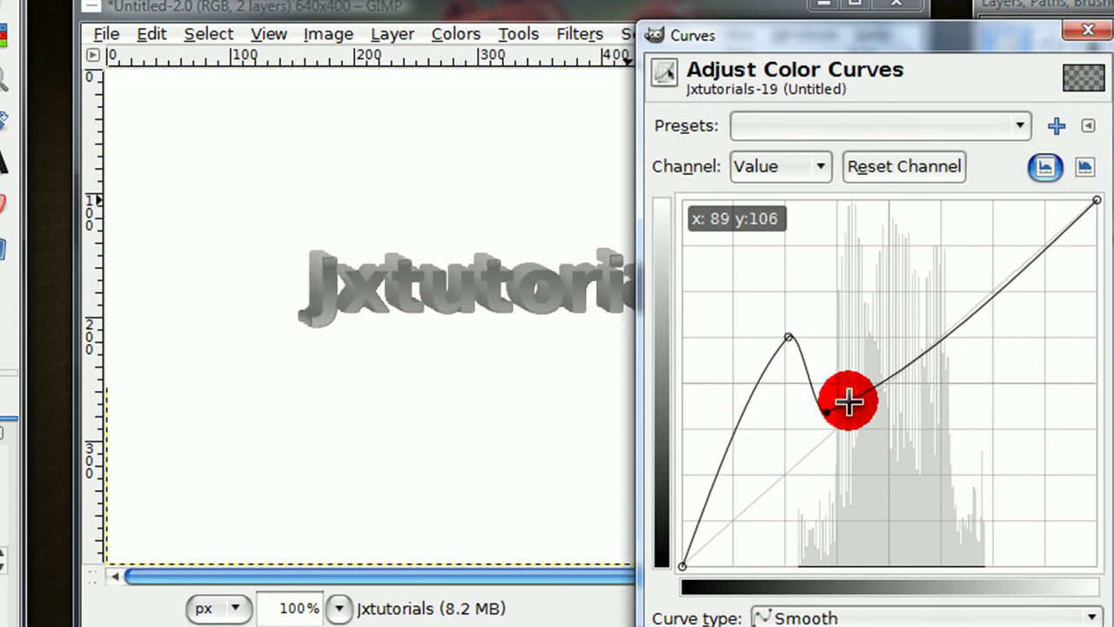
pyautogui.moveTo(870, 374)
pyautogui.mouseDown()
pyautogui.moveTo(870, 284)
pyautogui.moveTo(879, 280)
pyautogui.moveTo(900, 325)
pyautogui.mouseUp()
pyautogui.moveTo(955, 281)
pyautogui.mouseDown()
pyautogui.moveTo(957, 495)
pyautogui.moveTo(962, 475)
pyautogui.moveTo(948, 483)
pyautogui.mouseUp()
pyautogui.moveTo(1044, 398)
pyautogui.mouseDown()
pyautogui.moveTo(983, 291)
pyautogui.moveTo(1036, 528)
pyautogui.moveTo(1060, 522)
pyautogui.moveTo(1039, 406)
pyautogui.mouseUp()
pyautogui.click(502, 317)
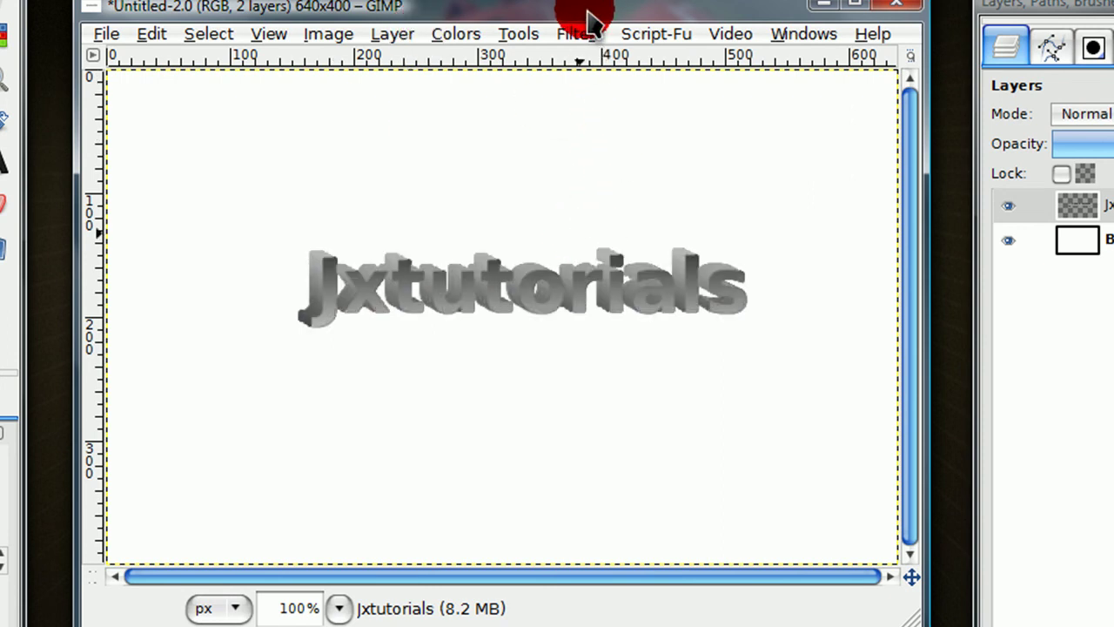
pyautogui.hotkey('ctrl', 'z')
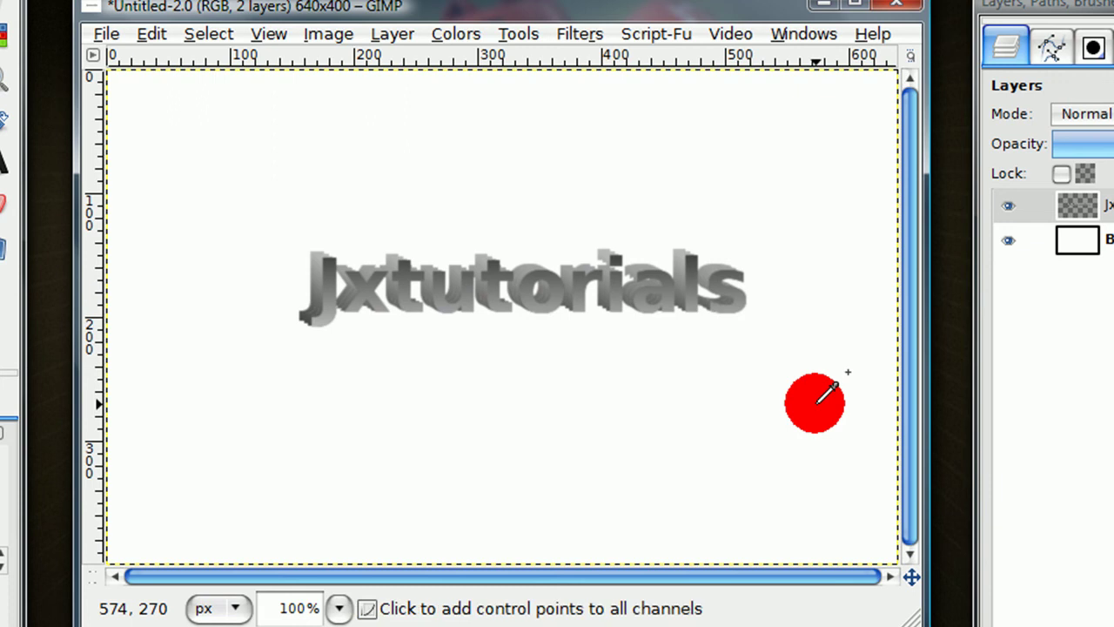
pyautogui.hotkey('ctrl', 'y')
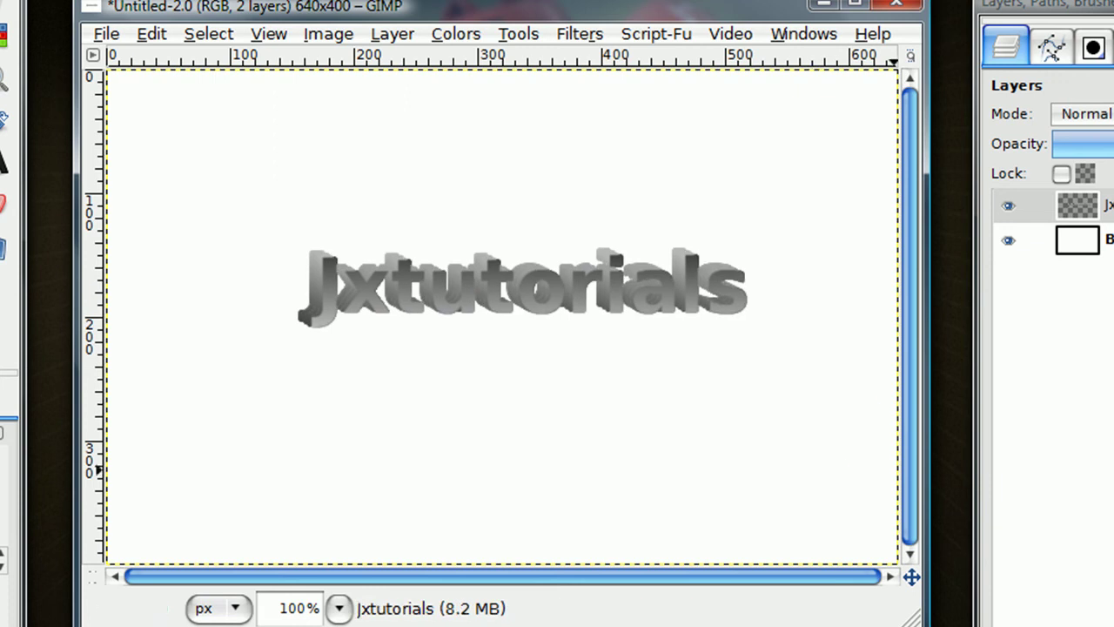